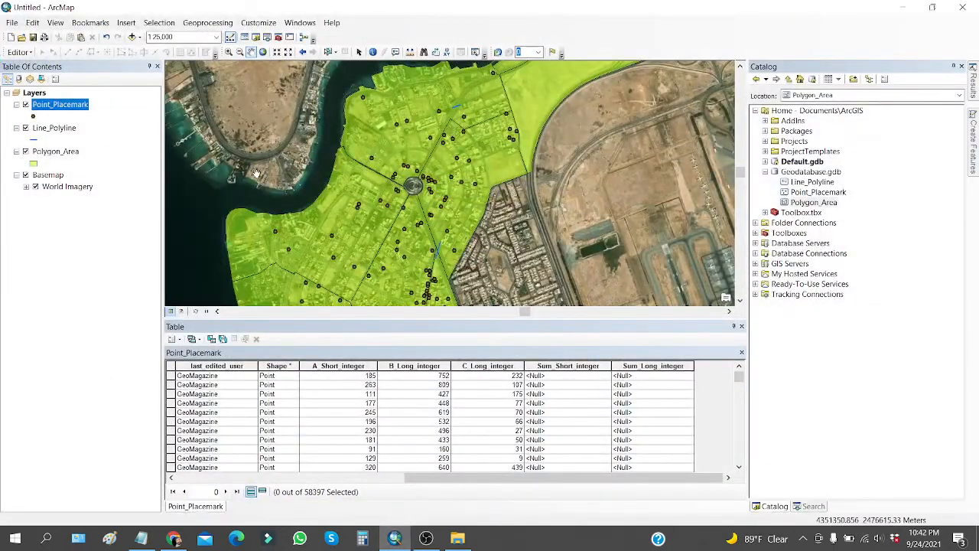
Examine the three A, B and C integer columns and the Sum_Short_integer and Sum_Long_integer columns in the Point_Placemark attribute table.
{"action": "mouse_move", "coordinate": [324, 188]}
{"action": "left_mouse_down"}
{"action": "mouse_move", "coordinate": [291, 186]}
{"action": "mouse_move", "coordinate": [329, 187]}
{"action": "left_mouse_up"}
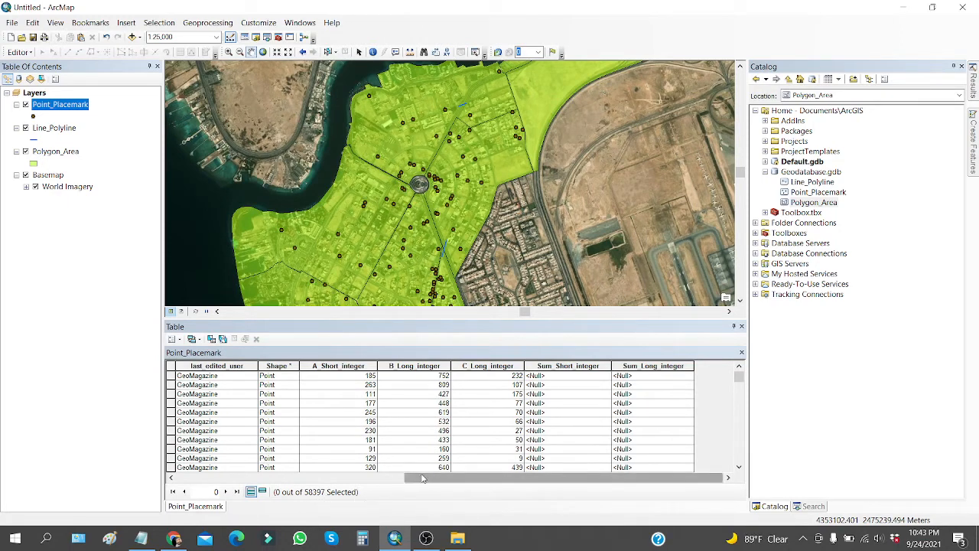
{"action": "left_click", "coordinate": [355, 366]}
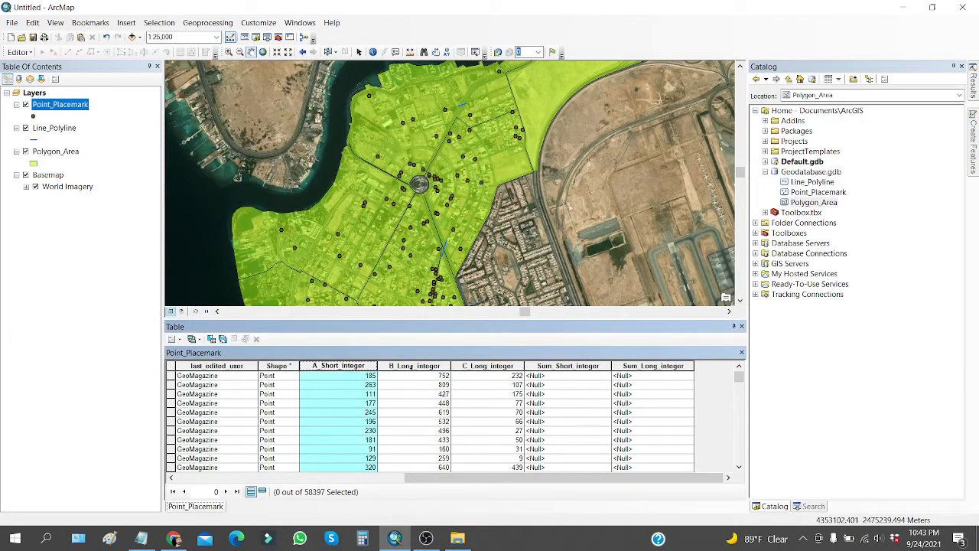
{"action": "left_click", "coordinate": [413, 366]}
{"action": "left_click", "coordinate": [489, 366]}
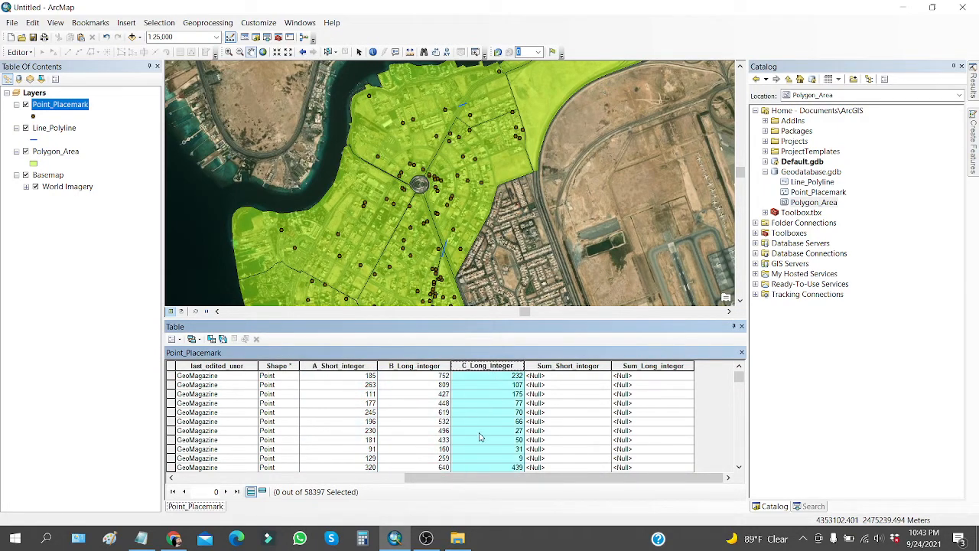
{"action": "scroll", "coordinate": [428, 430], "scroll_direction": "up", "scroll_amount": 2, "text": "ctrl"}
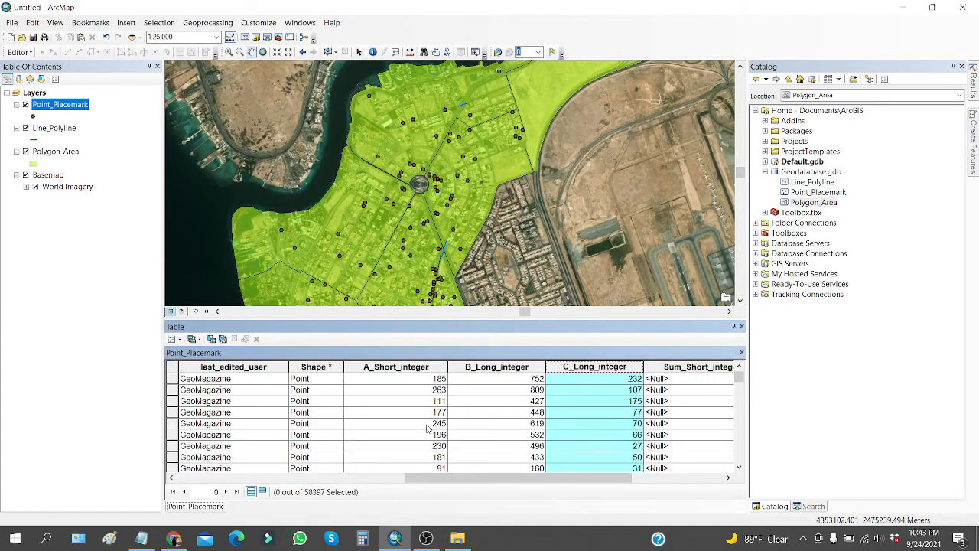
{"action": "left_click_drag", "start_coordinate": [430, 479], "coordinate": [523, 480]}
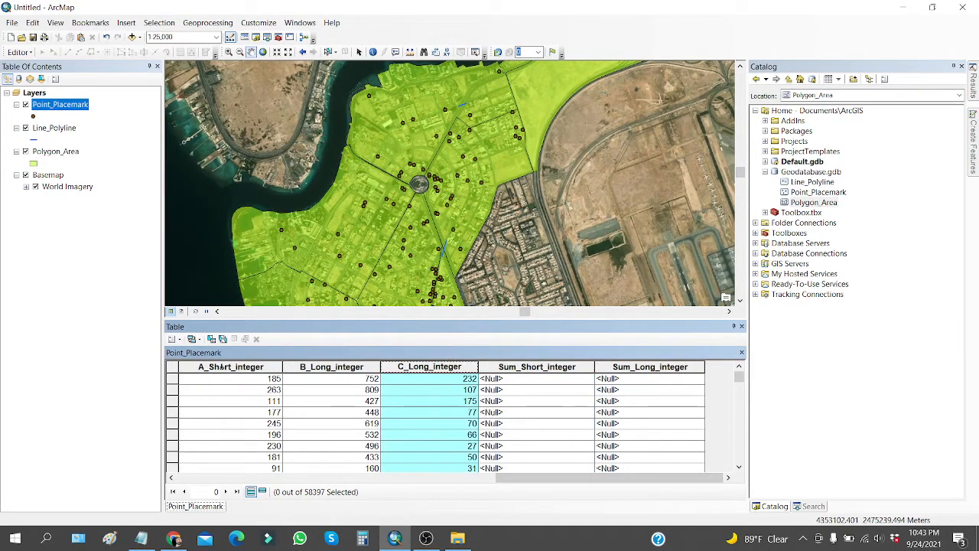
{"action": "left_click", "coordinate": [225, 368]}
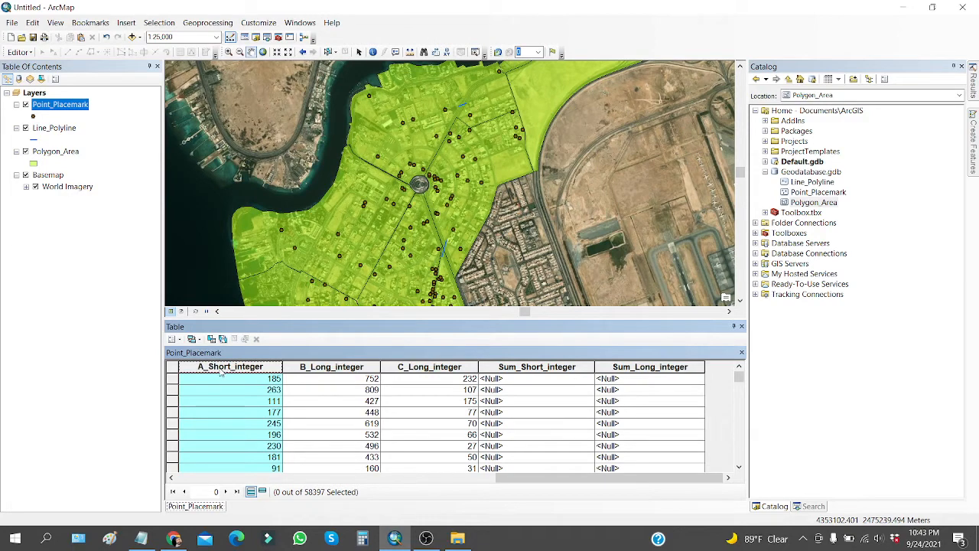
{"action": "left_click", "coordinate": [315, 371]}
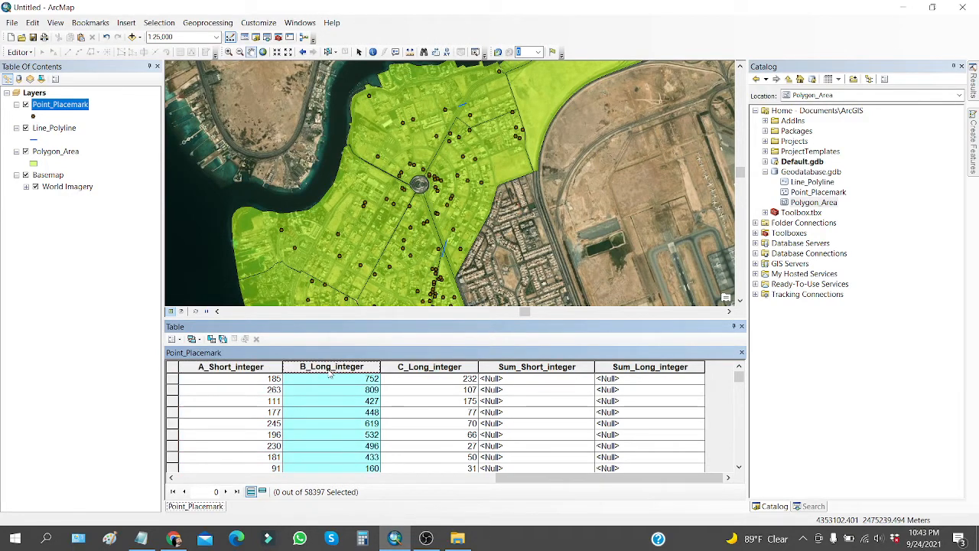
{"action": "left_click", "coordinate": [421, 367]}
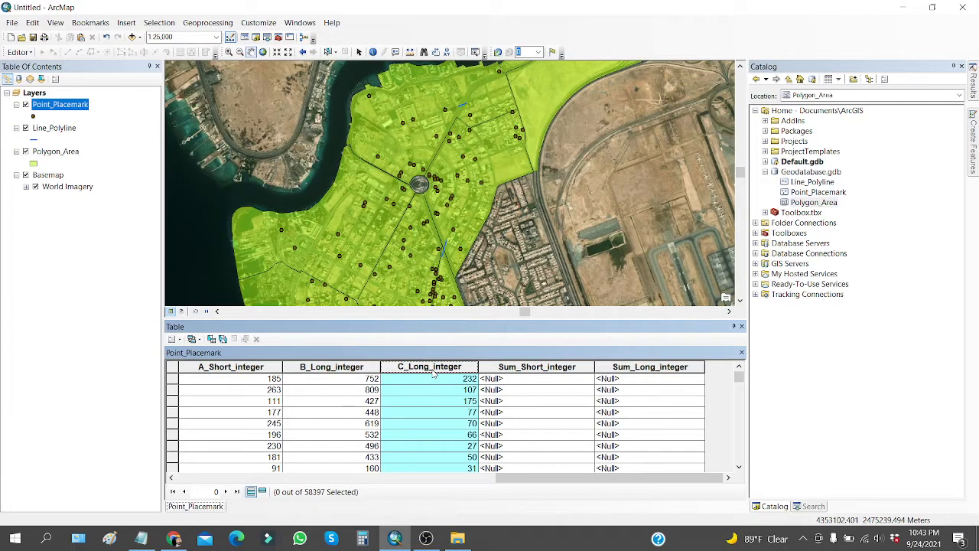
{"action": "left_click", "coordinate": [549, 368]}
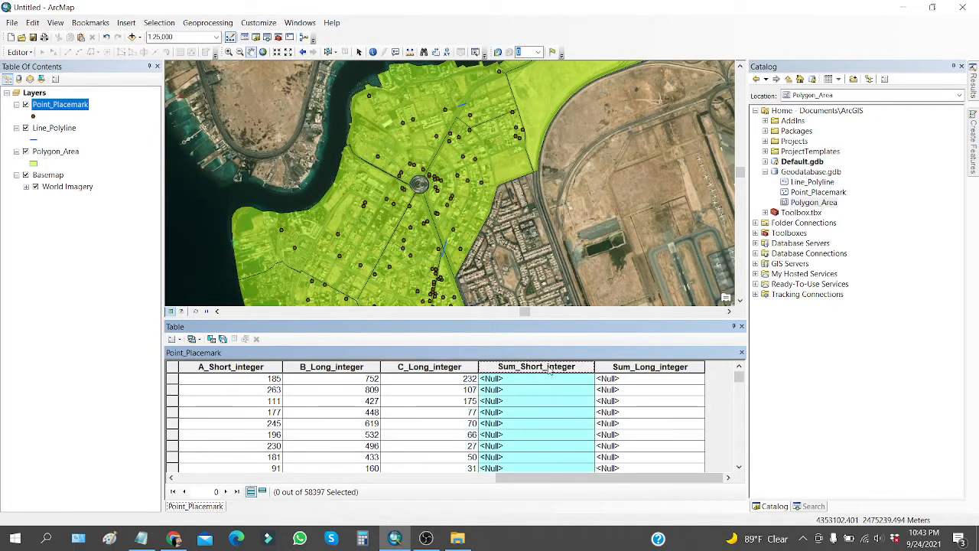
{"action": "left_click", "coordinate": [617, 367]}
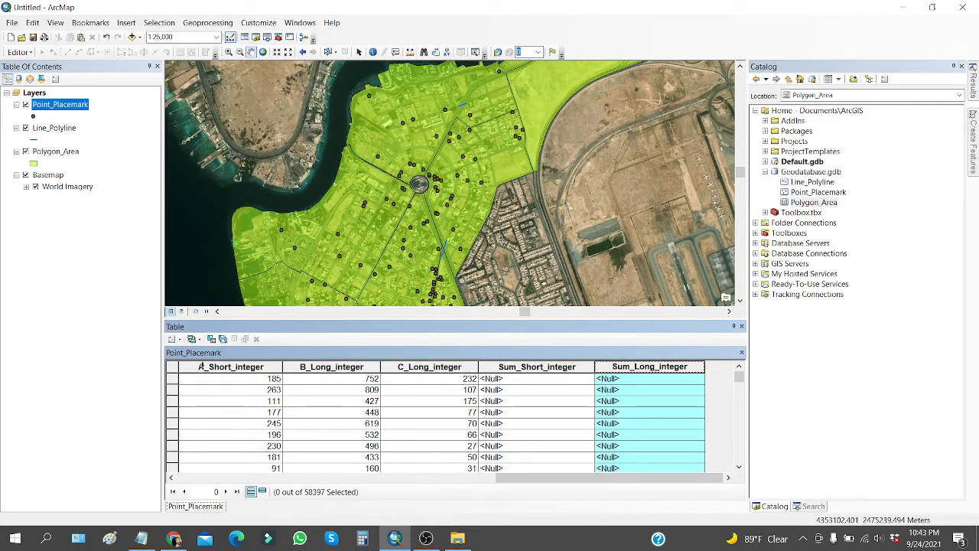
Check the name, alias and data type of the A_Short_integer field in its field properties, and close them.
{"action": "left_click", "coordinate": [201, 368]}
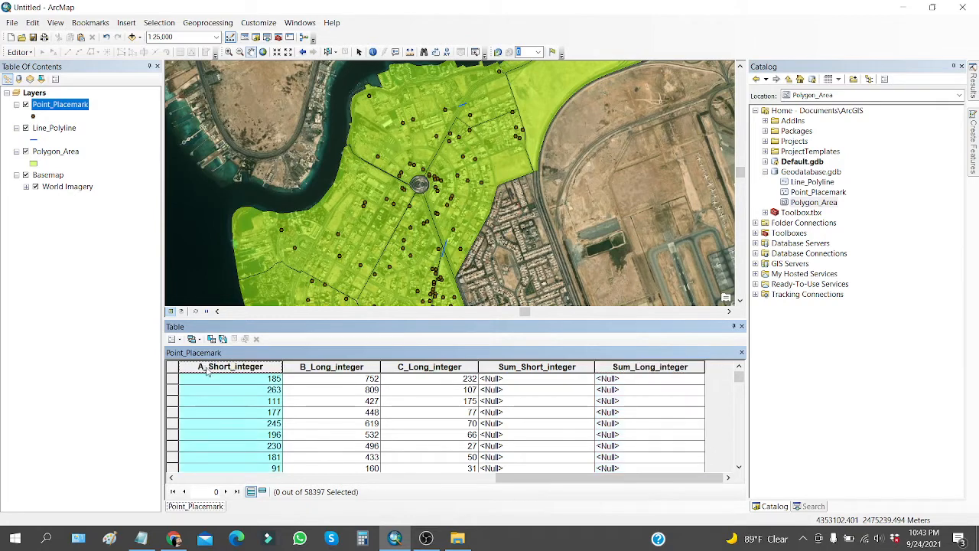
{"action": "right_click", "coordinate": [269, 368]}
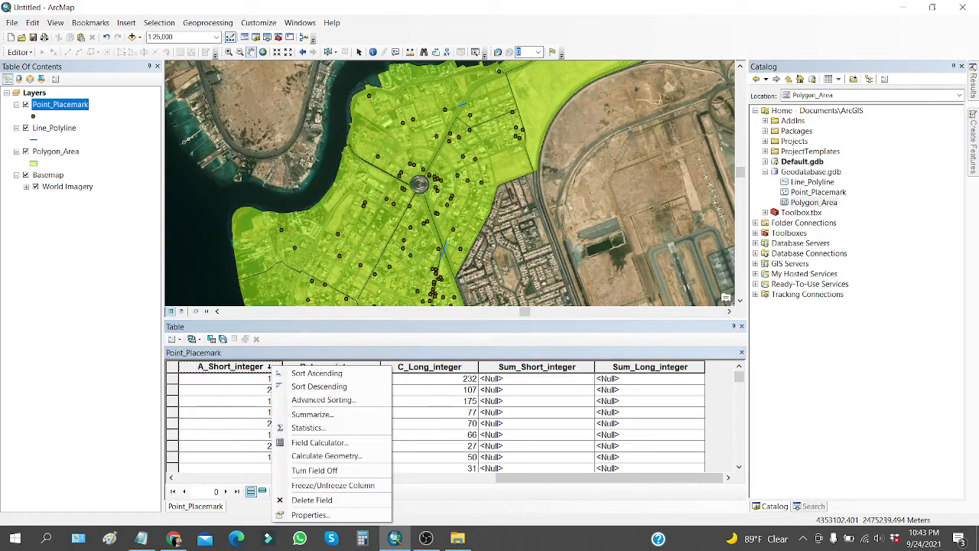
{"action": "left_click", "coordinate": [306, 515]}
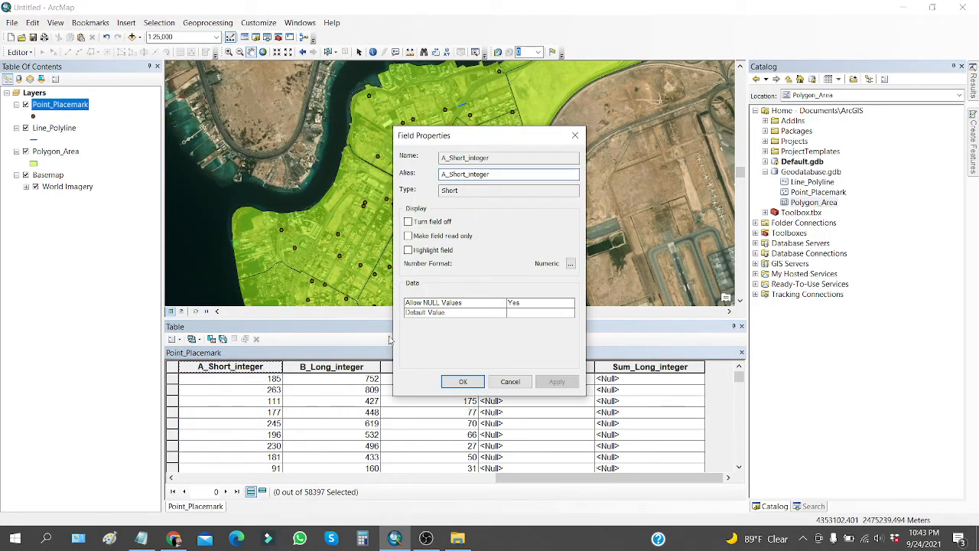
{"action": "left_click_drag", "start_coordinate": [470, 136], "coordinate": [383, 246]}
{"action": "left_click", "coordinate": [341, 245]}
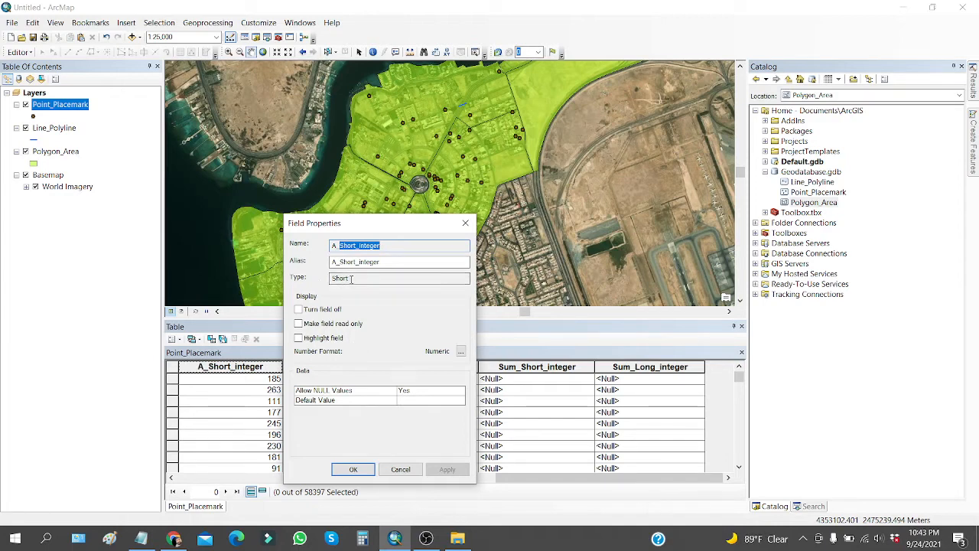
{"action": "left_click_drag", "start_coordinate": [352, 280], "coordinate": [327, 280]}
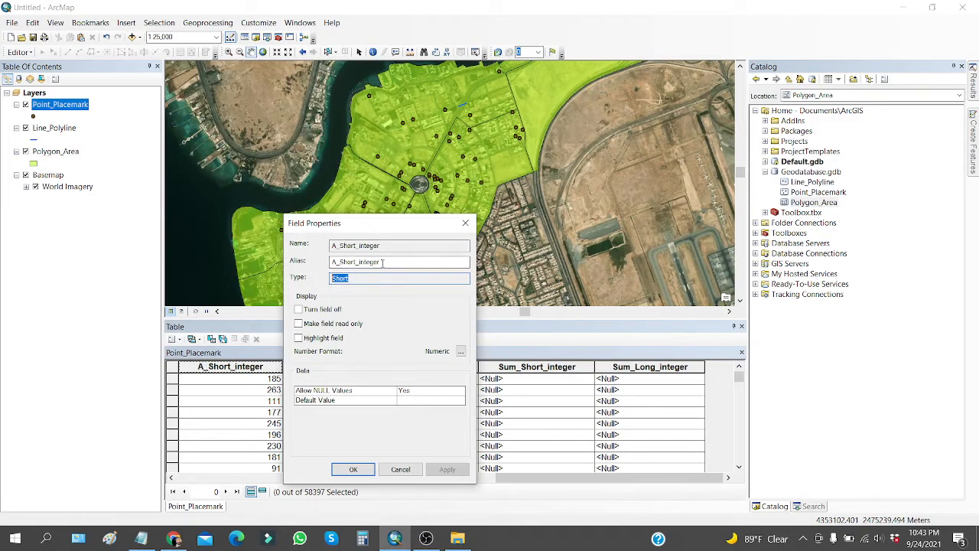
{"action": "left_click_drag", "start_coordinate": [381, 262], "coordinate": [340, 262]}
{"action": "left_click", "coordinate": [355, 279]}
{"action": "left_click", "coordinate": [389, 473]}
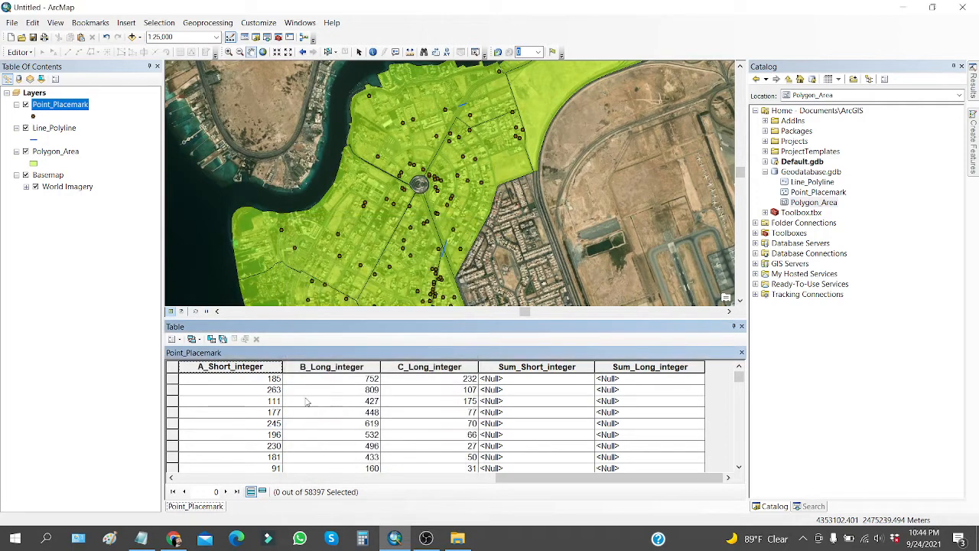
Check the data type of the Sum_Short_integer field in its field properties, and close them.
{"action": "left_click", "coordinate": [497, 366]}
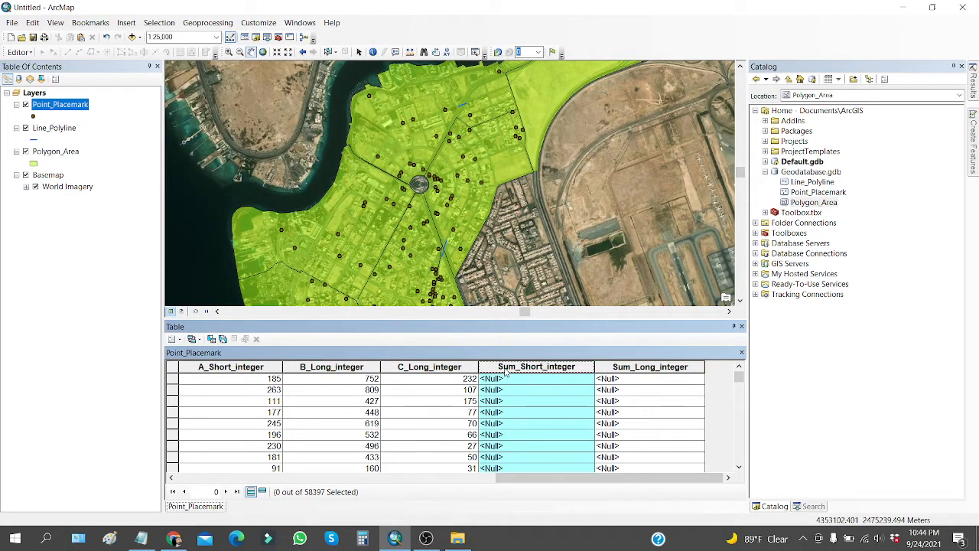
{"action": "right_click", "coordinate": [583, 371]}
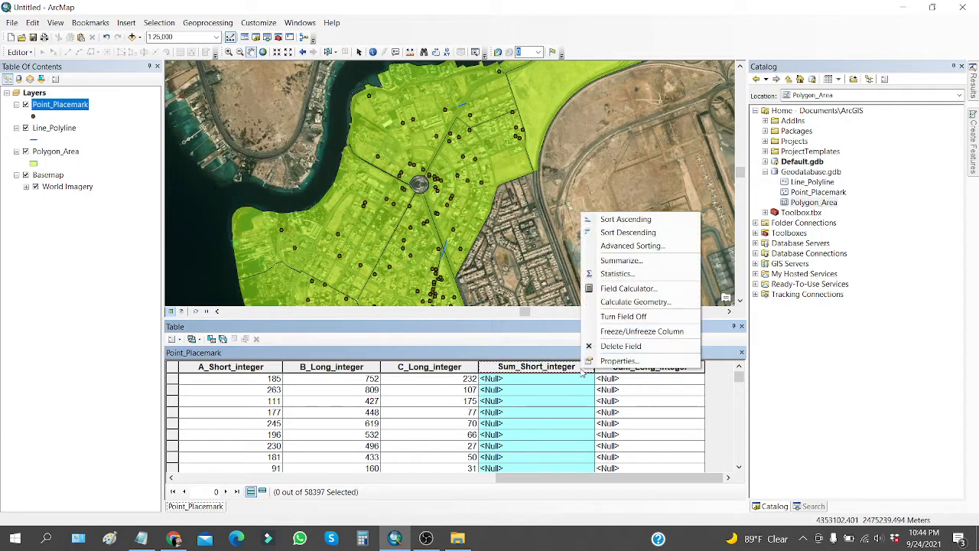
{"action": "left_click", "coordinate": [612, 361]}
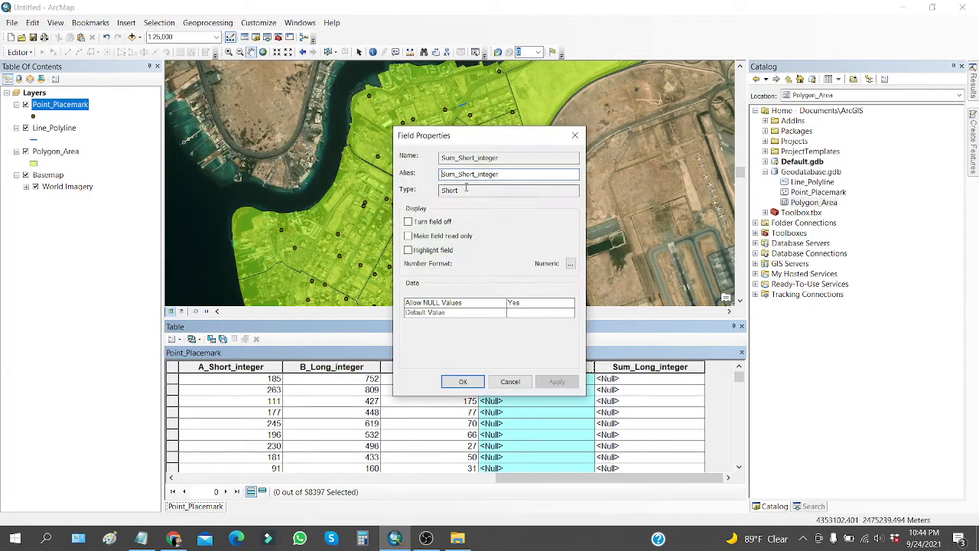
{"action": "left_click_drag", "start_coordinate": [465, 190], "coordinate": [421, 194]}
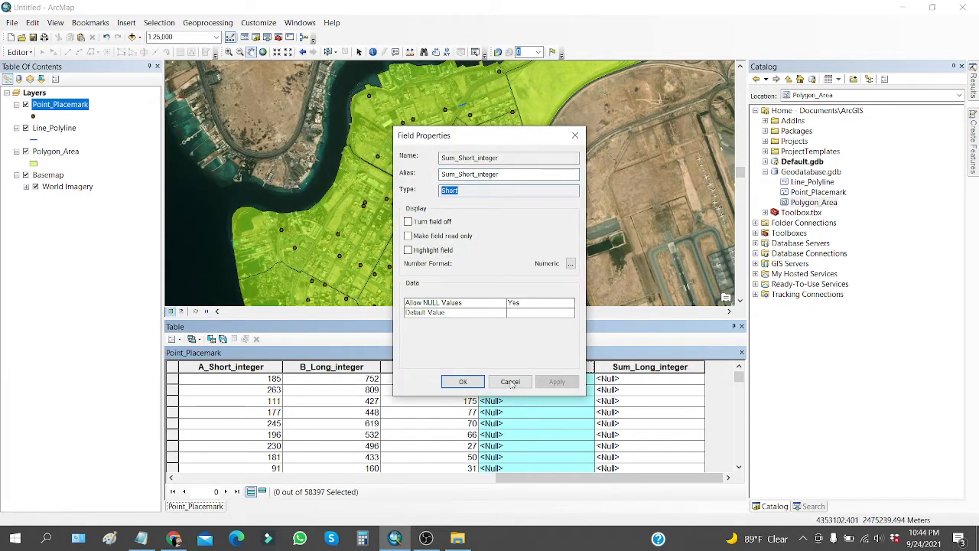
{"action": "left_click", "coordinate": [463, 381]}
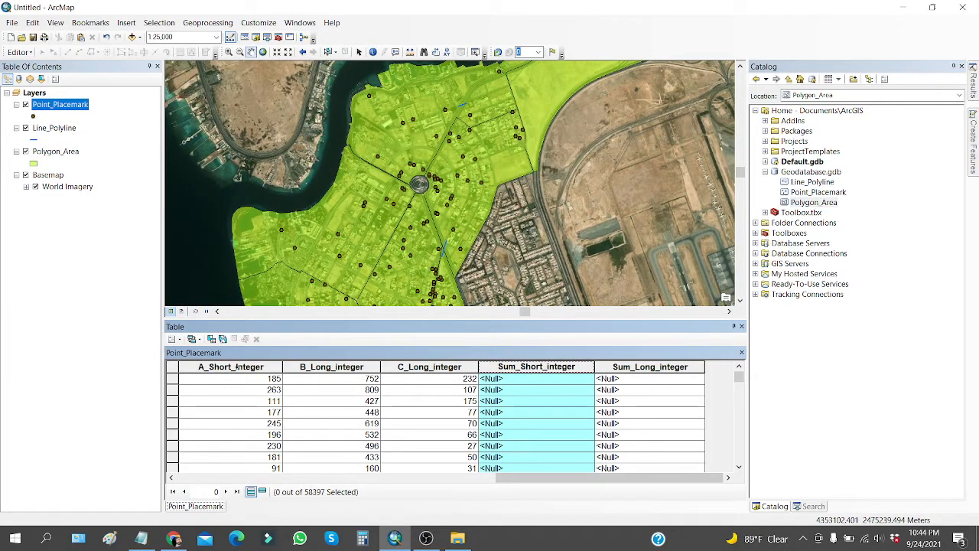
Switch to Notepad and write the first field reference of the sum expression as !A_Short_integer!
{"action": "left_click", "coordinate": [141, 538]}
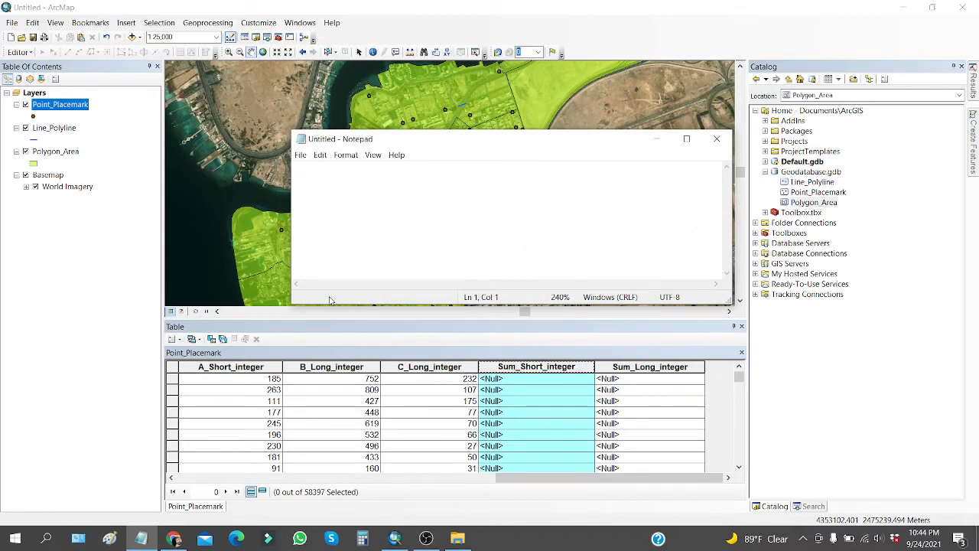
{"action": "type", "text": "!!"}
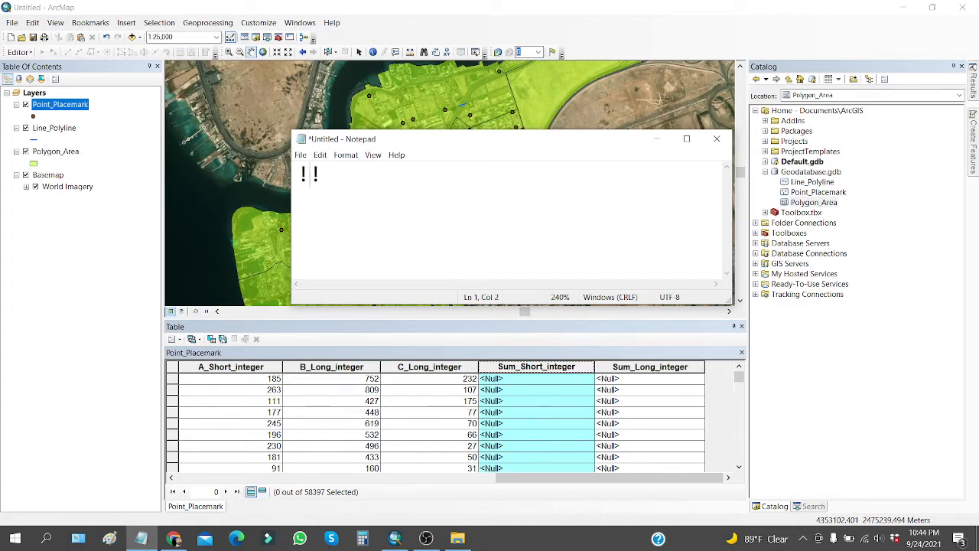
{"action": "type", "text": "A"}
{"action": "type", "text": "_"}
{"action": "type", "text": "Short"}
{"action": "type", "text": "_inte"}
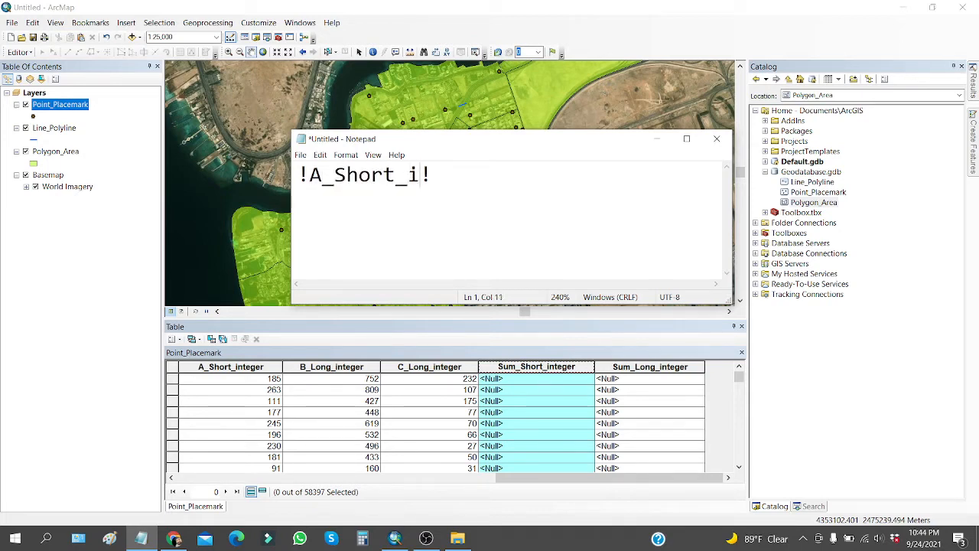
{"action": "type", "text": "ger"}
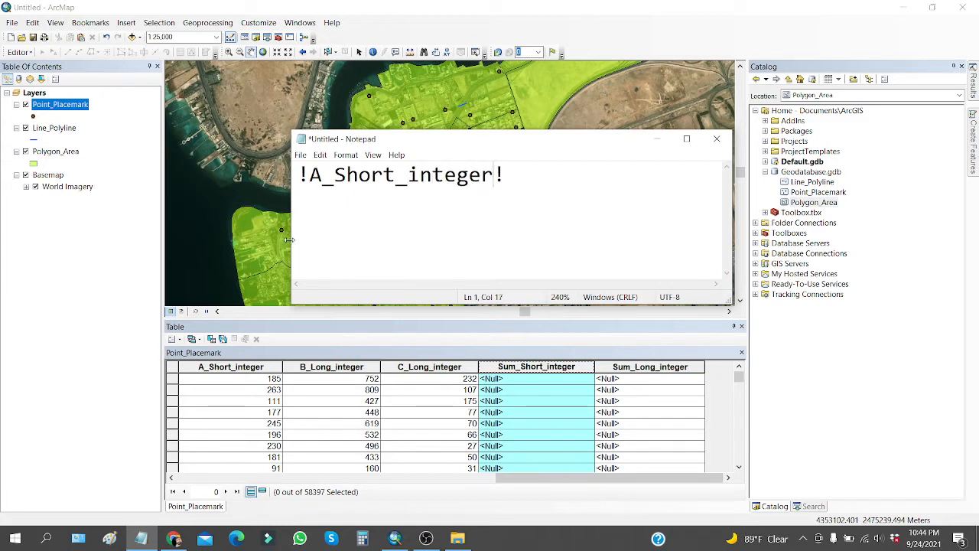
Widen the Notepad window and extend the expression with +!B_Long_integer! after the first field reference.
{"action": "left_click_drag", "start_coordinate": [291, 239], "coordinate": [158, 238]}
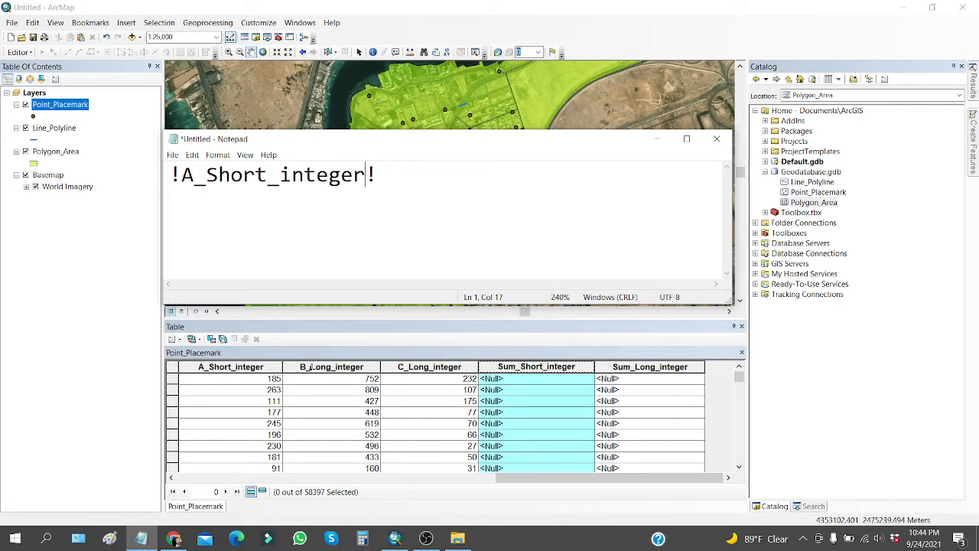
{"action": "left_click", "coordinate": [395, 176]}
{"action": "type", "text": "+!!"}
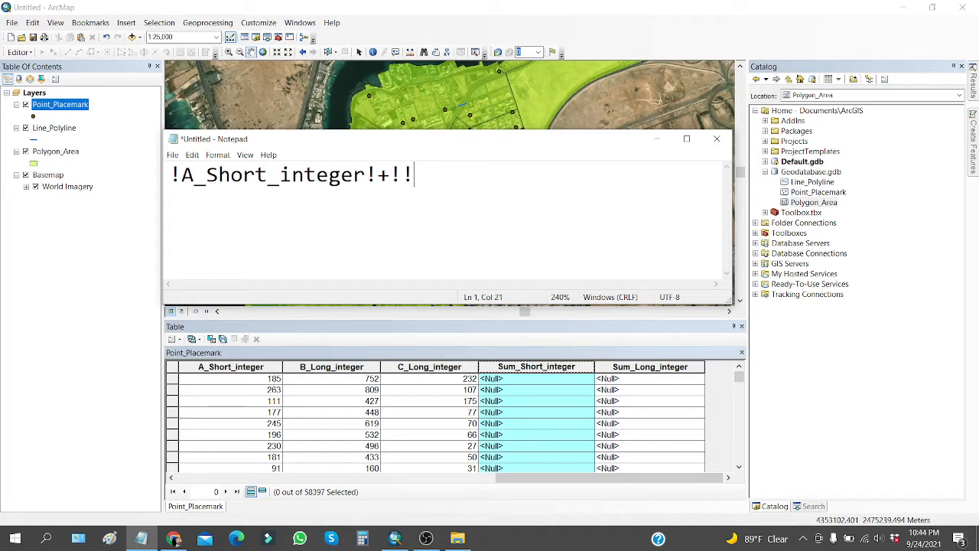
{"action": "left_click", "coordinate": [401, 175]}
{"action": "type", "text": "B"}
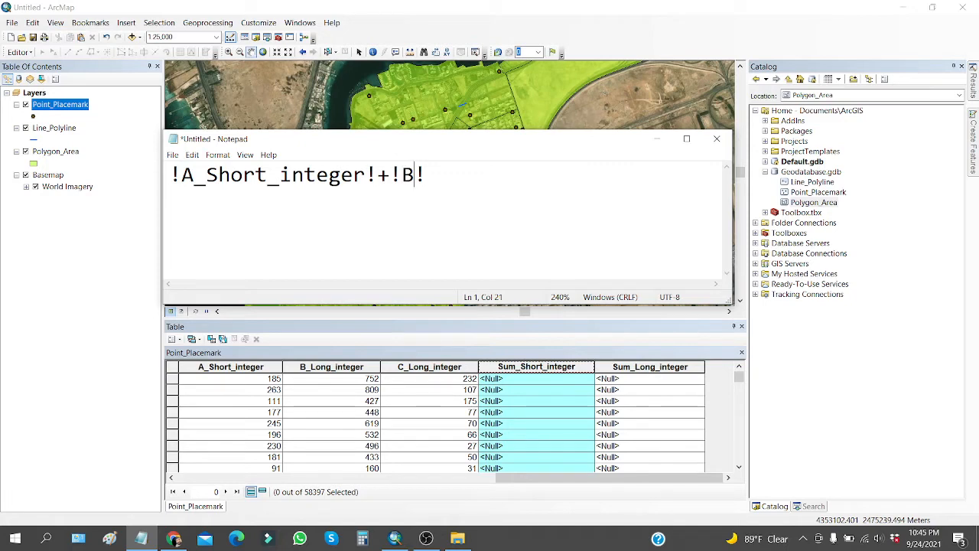
{"action": "type", "text": "_Long"}
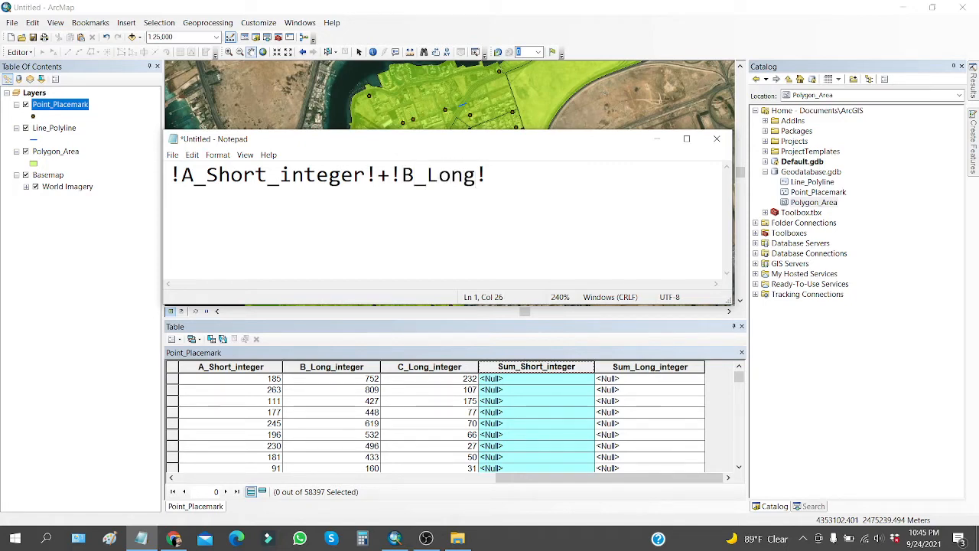
{"action": "type", "text": "_integer"}
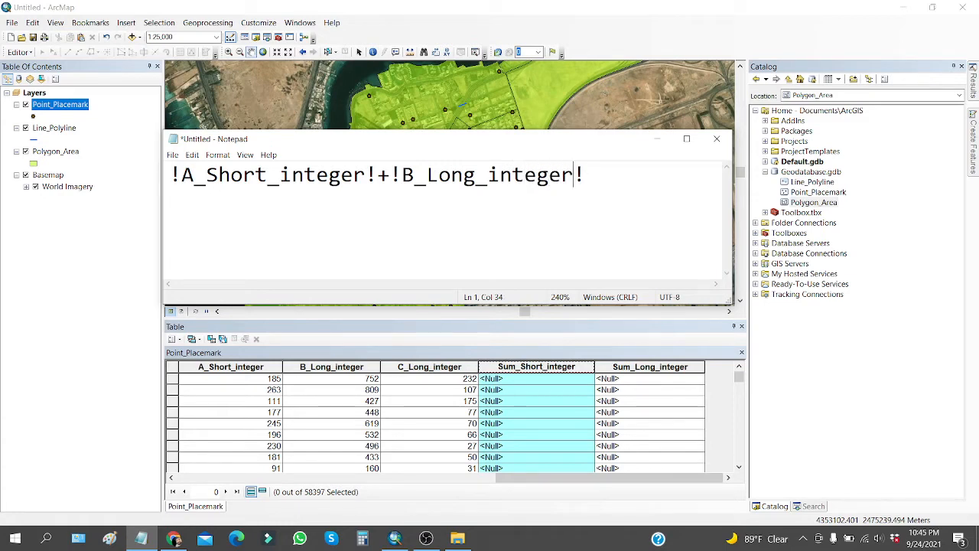
{"action": "left_click", "coordinate": [601, 175]}
View exclamation1.jpg and exclamation2mac.jpg from the Downloads folder in Photos for how to enter an exclamation mark, and close the viewer.
{"action": "left_click", "coordinate": [457, 538]}
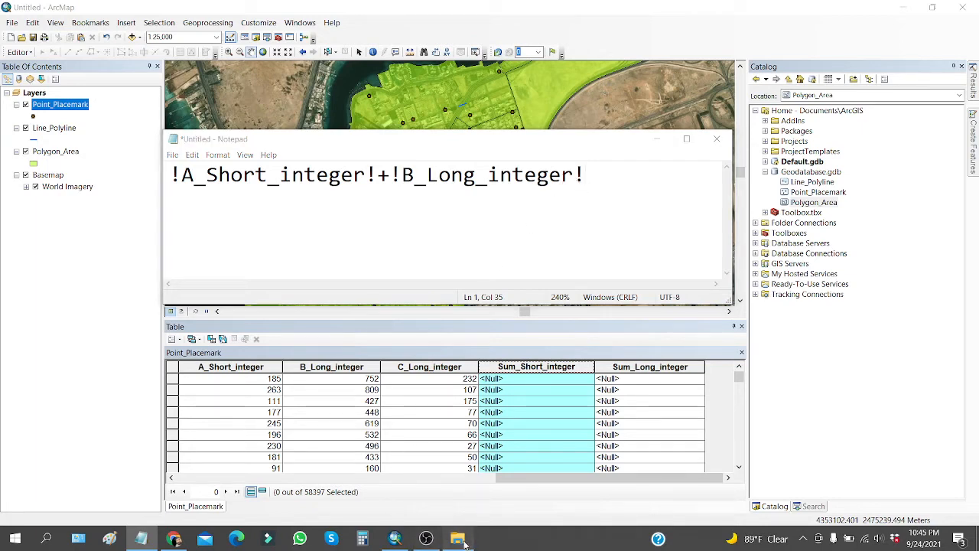
{"action": "double_click", "coordinate": [907, 381]}
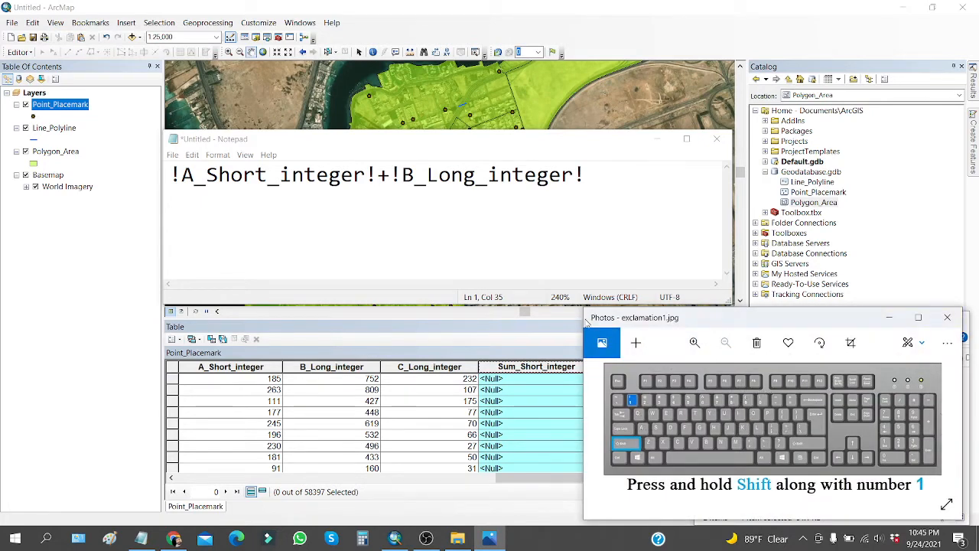
{"action": "left_click_drag", "start_coordinate": [585, 310], "coordinate": [459, 258]}
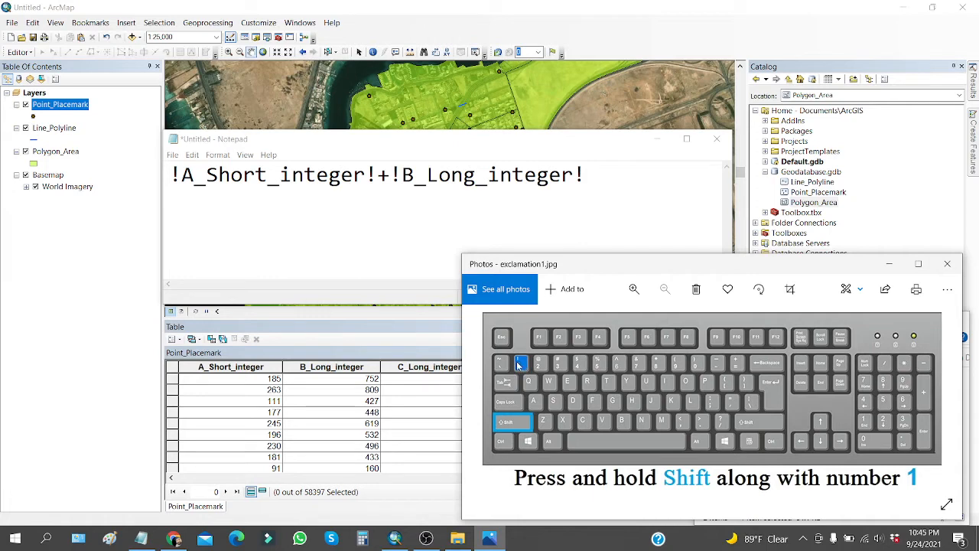
{"action": "key", "text": "Right"}
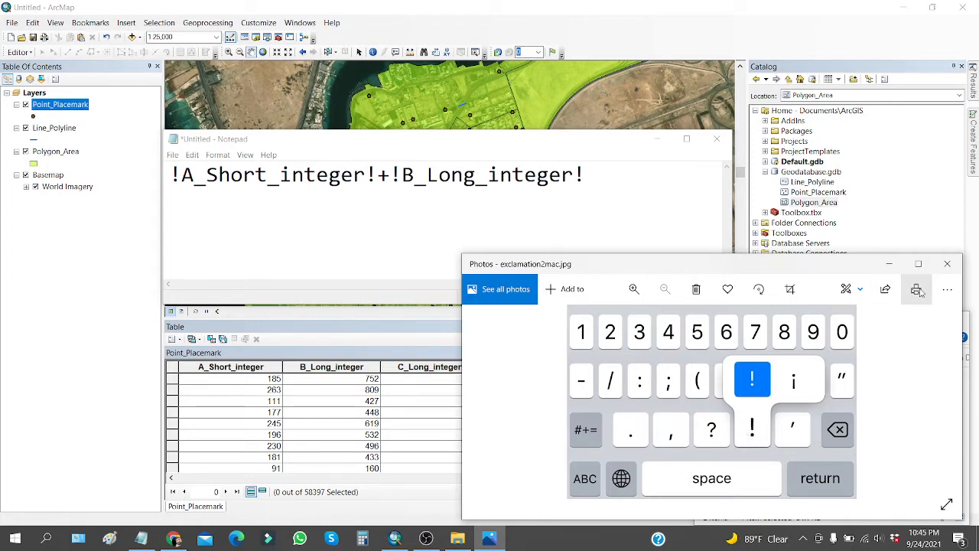
{"action": "left_click", "coordinate": [947, 263]}
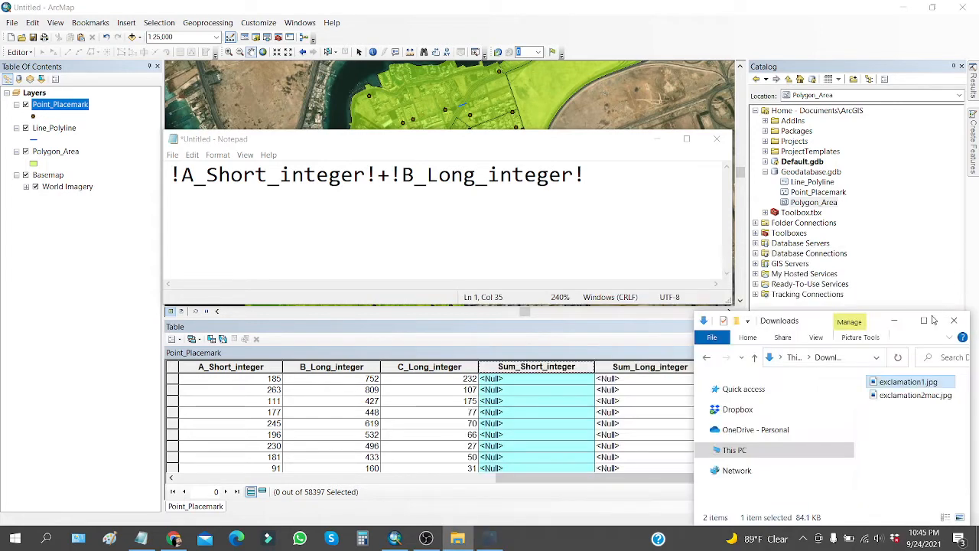
Copy the whole expression !A_Short_integer!+!B_Long_integer! from Notepad and return to ArcMap with the other windows minimized.
{"action": "left_click", "coordinate": [894, 325]}
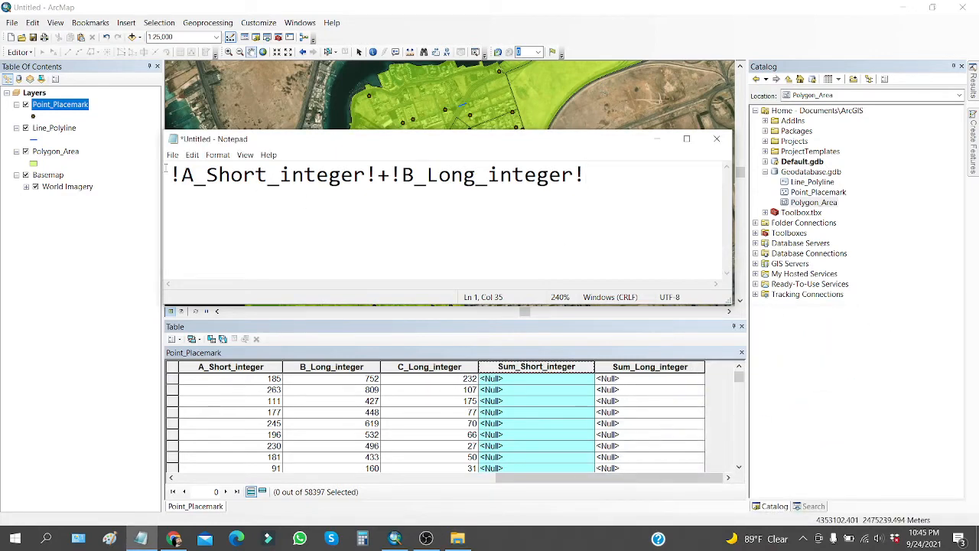
{"action": "left_click_drag", "start_coordinate": [170, 174], "coordinate": [603, 172]}
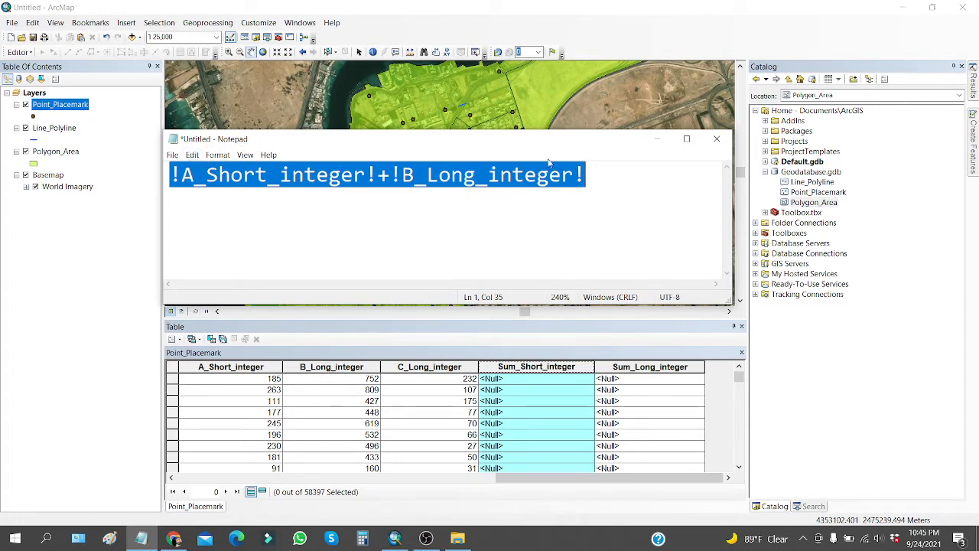
{"action": "right_click", "coordinate": [386, 174]}
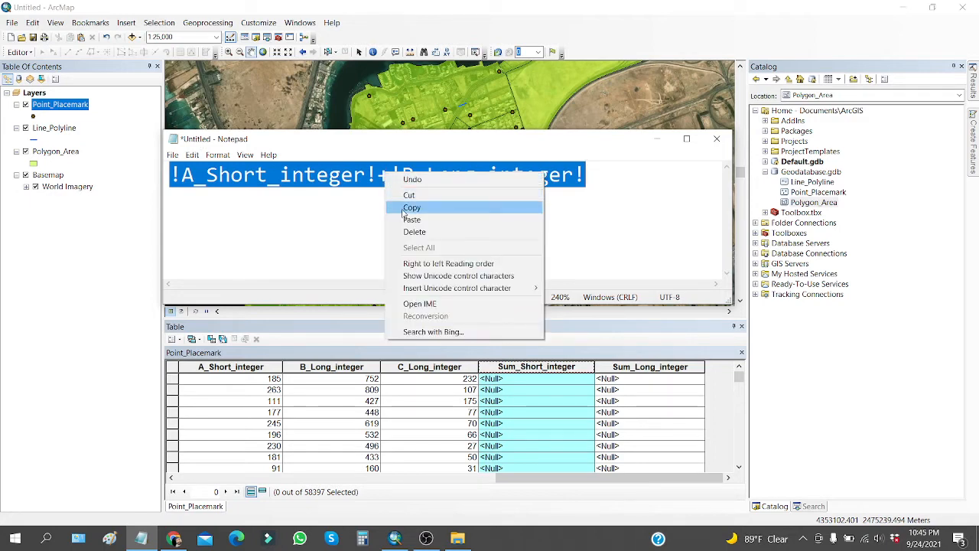
{"action": "left_click", "coordinate": [417, 208]}
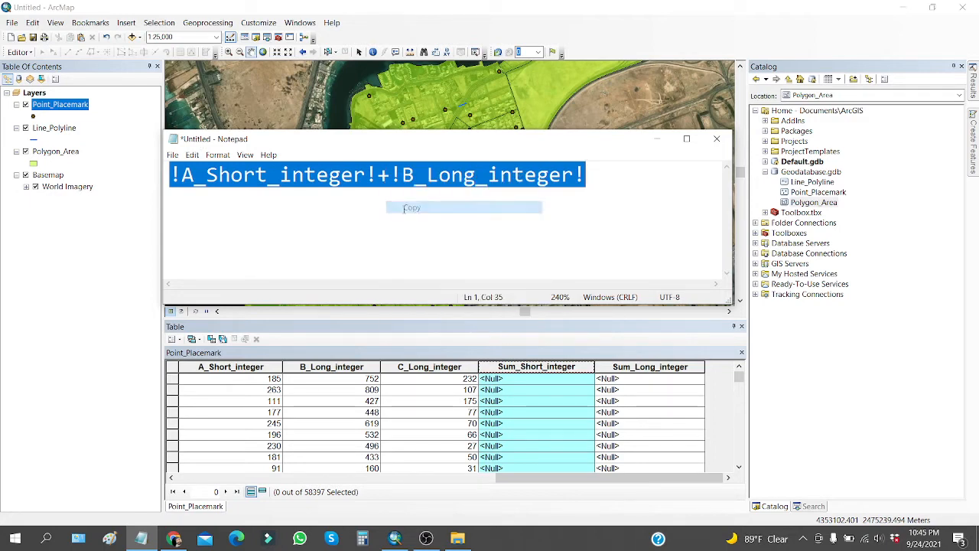
{"action": "left_click", "coordinate": [658, 140]}
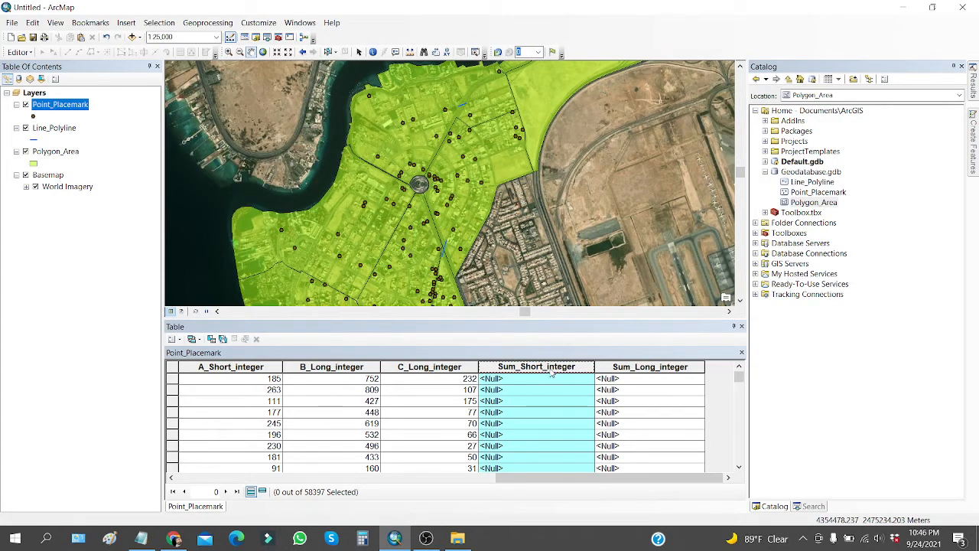
Open the Field Calculator for Sum_Short_integer, set the parser to Python, and paste the expression !A_Short_integer!+!B_Long_integer!
{"action": "right_click", "coordinate": [550, 371]}
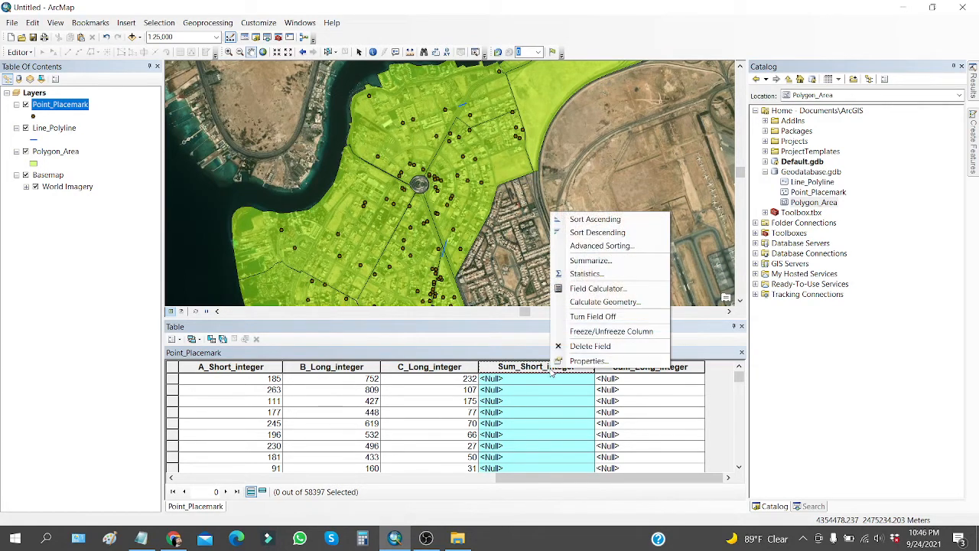
{"action": "left_click", "coordinate": [580, 294]}
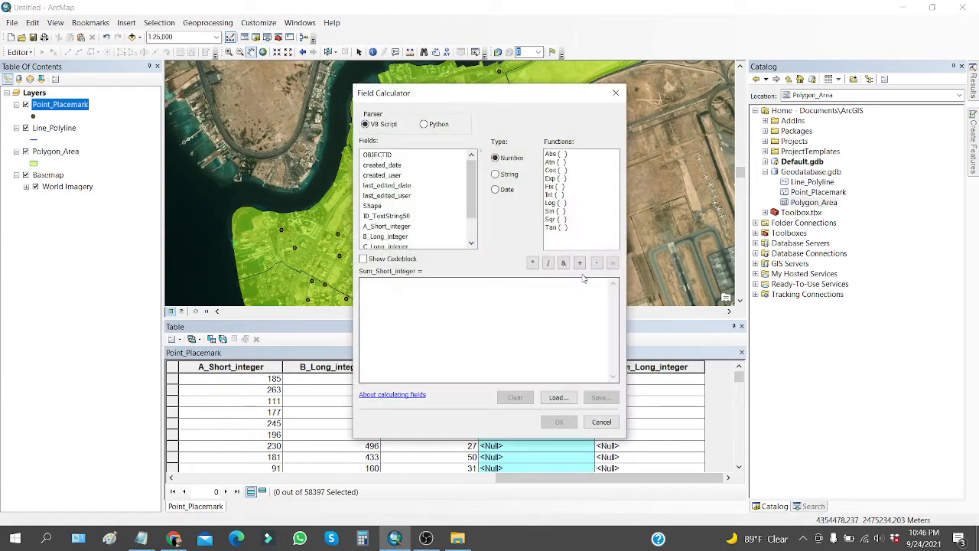
{"action": "left_click_drag", "start_coordinate": [478, 93], "coordinate": [671, 124]}
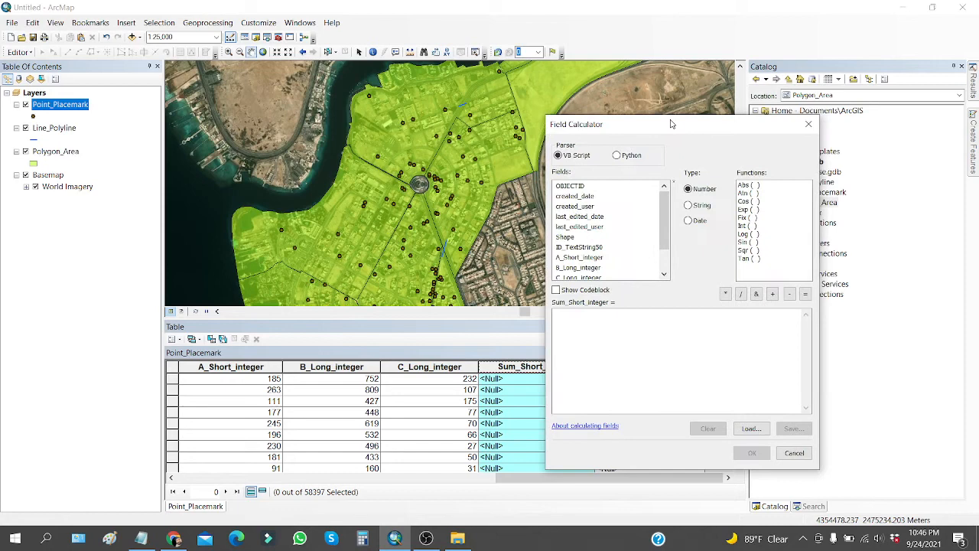
{"action": "left_click", "coordinate": [616, 156]}
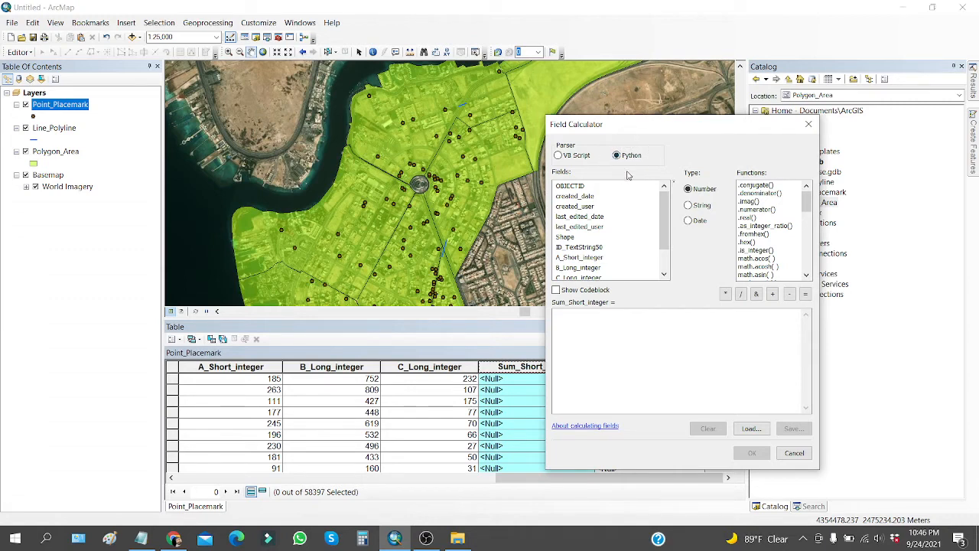
{"action": "left_click", "coordinate": [579, 324]}
{"action": "key", "text": "ctrl+v"}
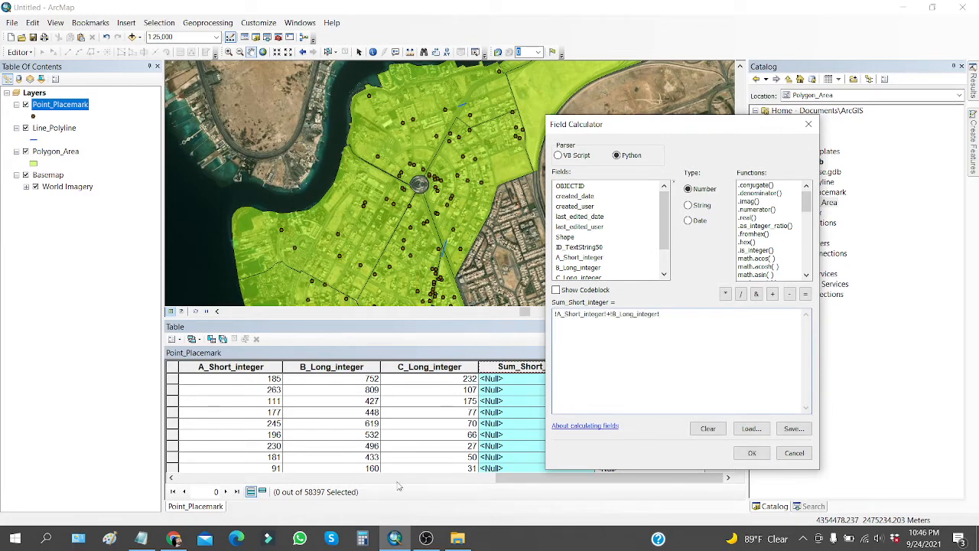
Compare the pasted expression with the Notepad text and run the calculation on Sum_Short_integer.
{"action": "left_click", "coordinate": [141, 538]}
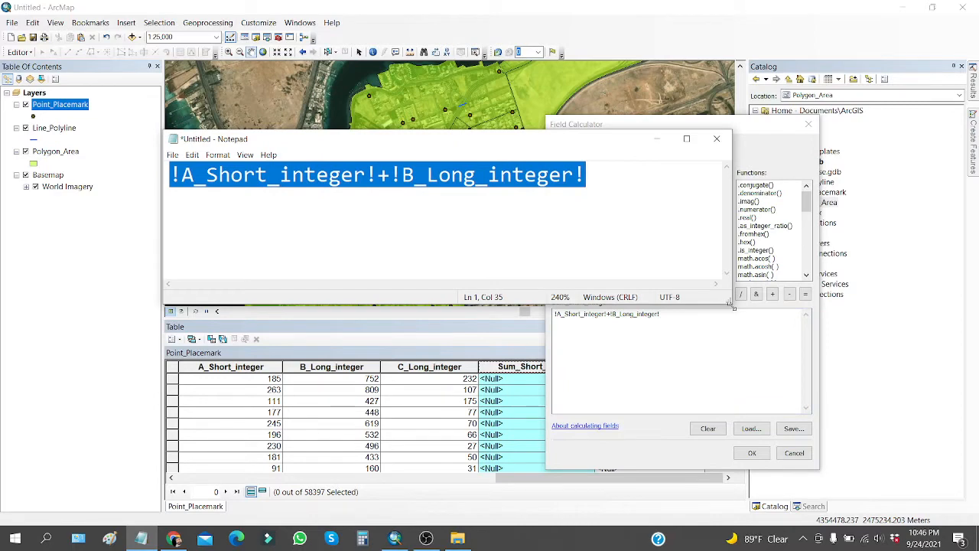
{"action": "left_click_drag", "start_coordinate": [724, 304], "coordinate": [602, 266]}
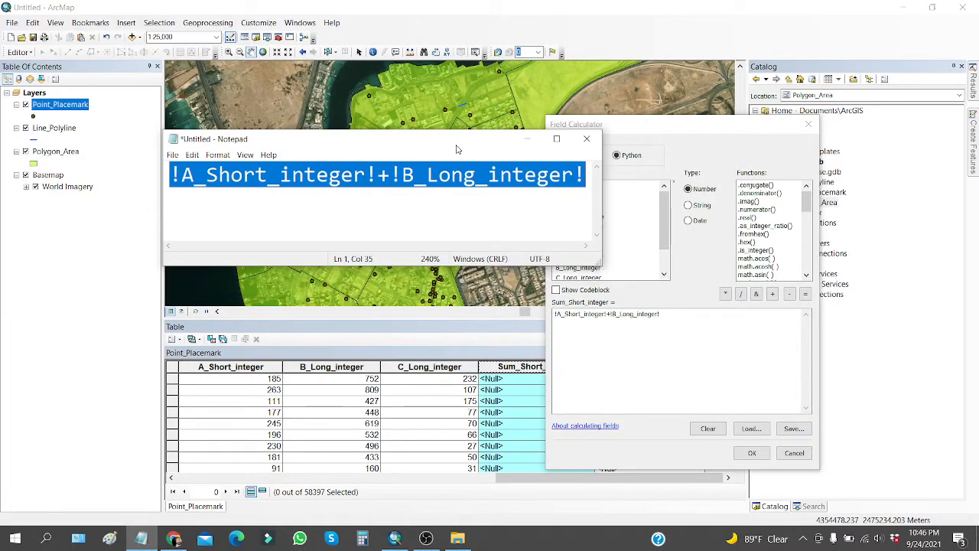
{"action": "left_click_drag", "start_coordinate": [457, 149], "coordinate": [367, 189]}
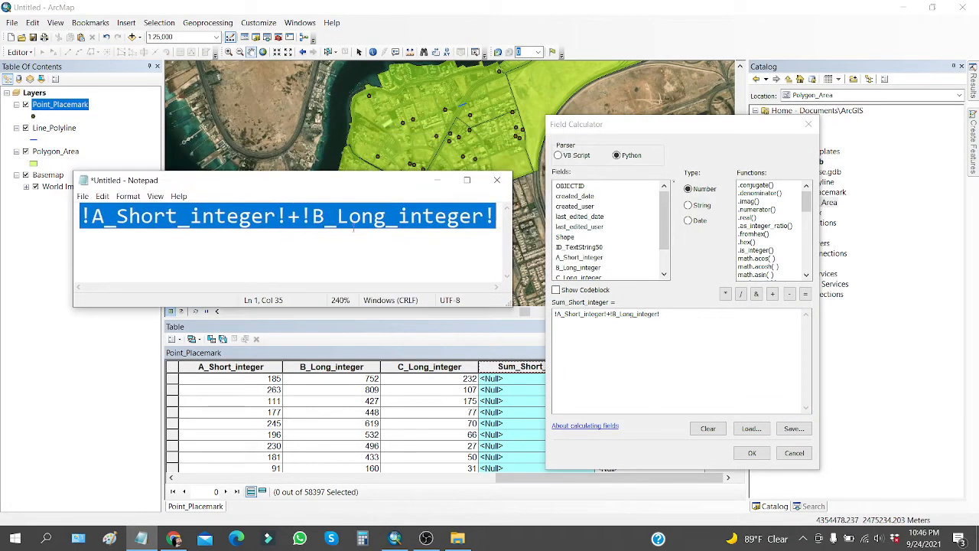
{"action": "left_click", "coordinate": [437, 180]}
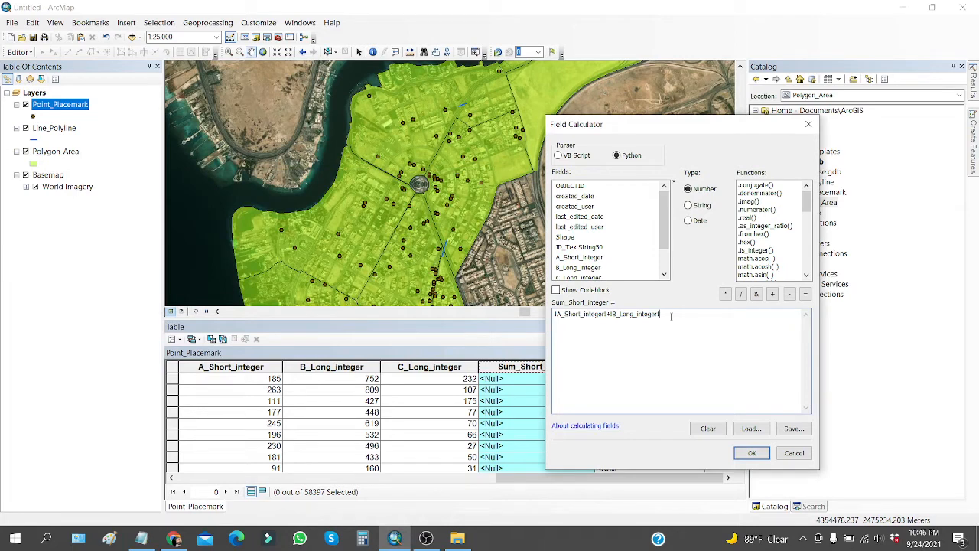
{"action": "left_click", "coordinate": [750, 453]}
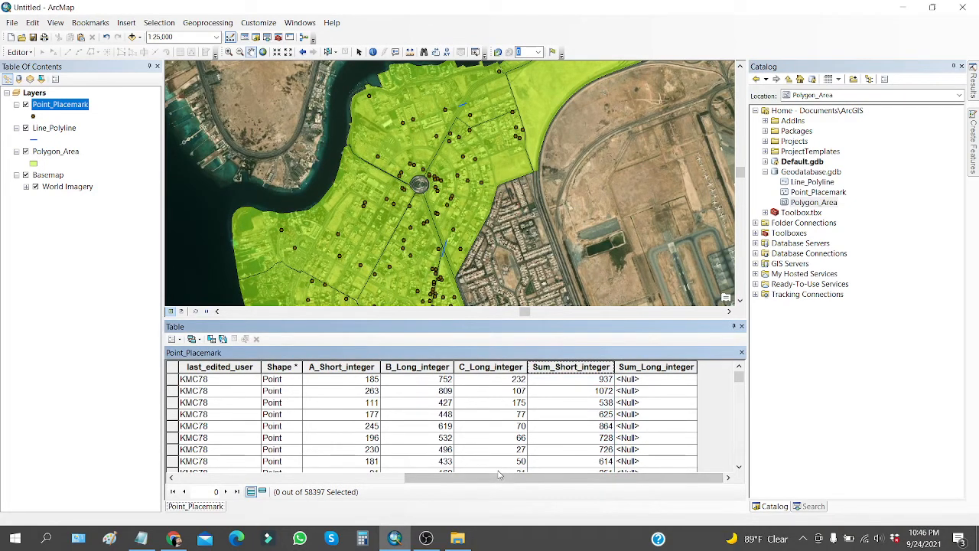
Highlight Sum_Short_integer and A_Short_integer in turn, enlarge the table text, and widen the A_Short_integer column.
{"action": "left_click", "coordinate": [565, 367]}
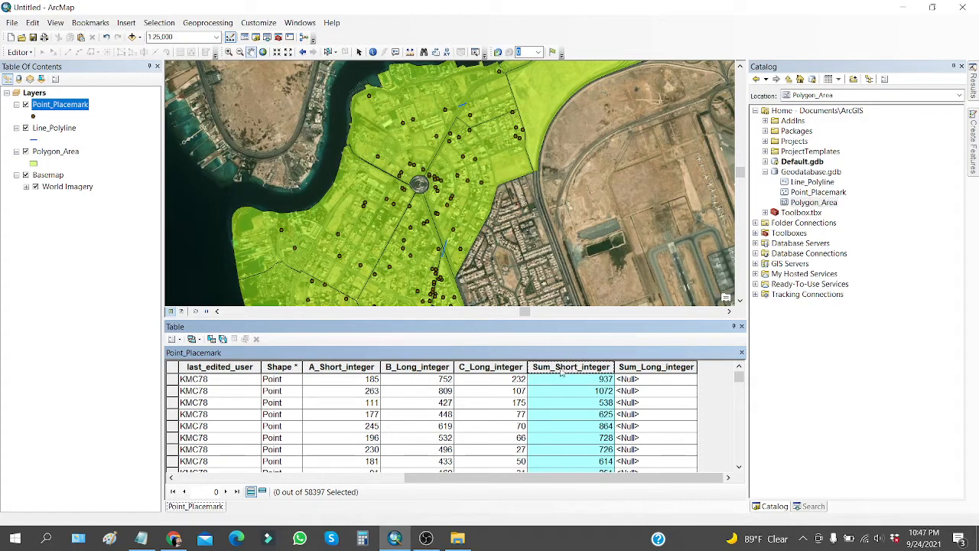
{"action": "left_click", "coordinate": [356, 366]}
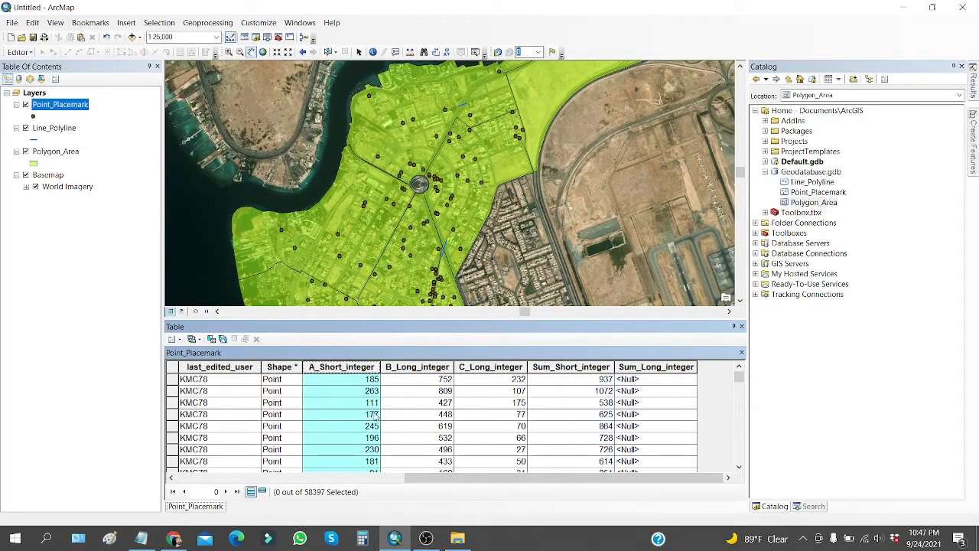
{"action": "scroll", "coordinate": [372, 415], "scroll_direction": "up", "scroll_amount": 3}
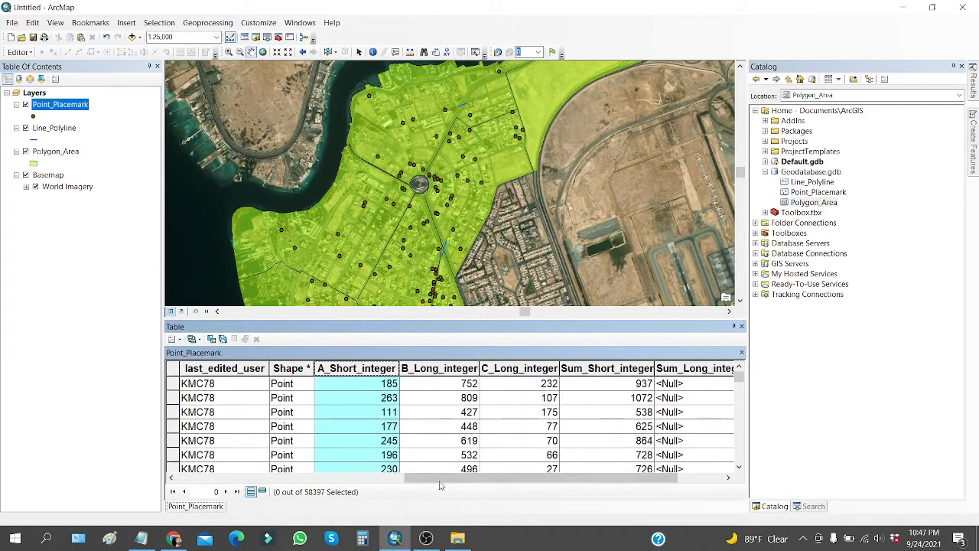
{"action": "left_click_drag", "start_coordinate": [520, 477], "coordinate": [566, 477]}
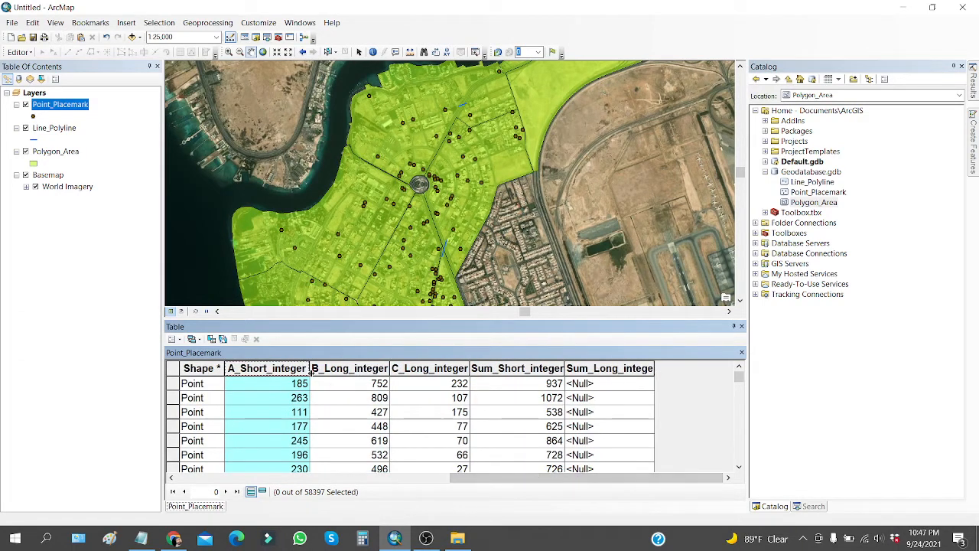
{"action": "left_click_drag", "start_coordinate": [309, 368], "coordinate": [319, 369]}
Switch to Notepad, enlarge its window above the table, and review the two field names in the sum expression.
{"action": "left_click", "coordinate": [141, 538]}
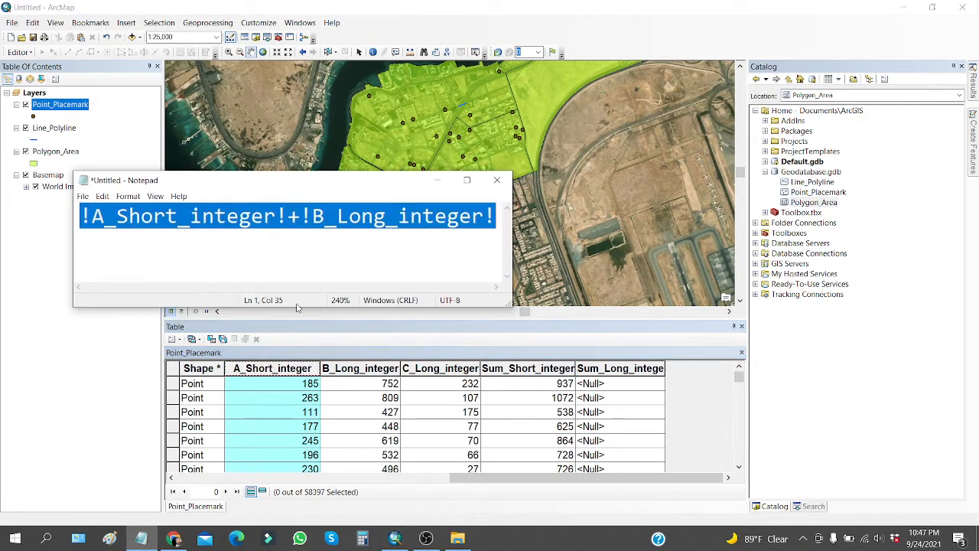
{"action": "left_click_drag", "start_coordinate": [291, 175], "coordinate": [371, 113]}
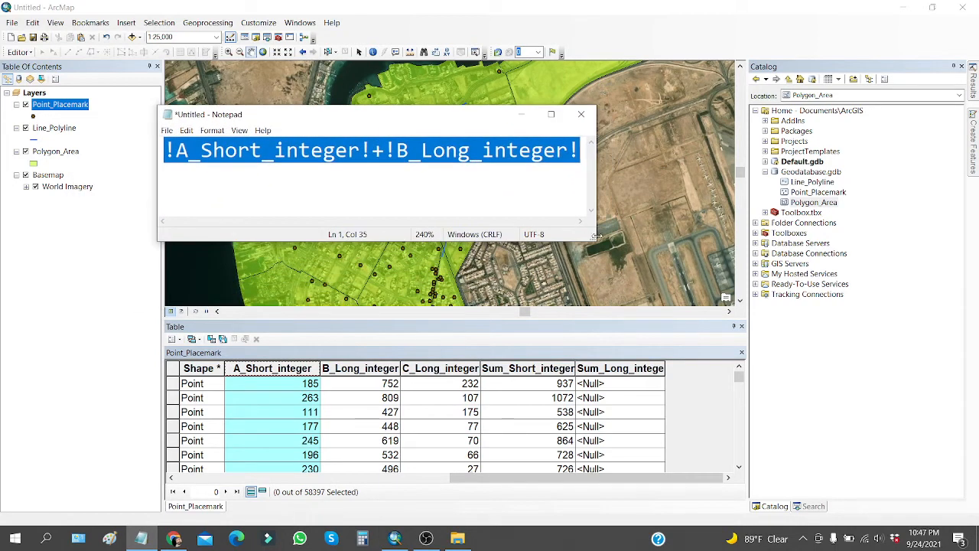
{"action": "left_click_drag", "start_coordinate": [596, 241], "coordinate": [708, 254]}
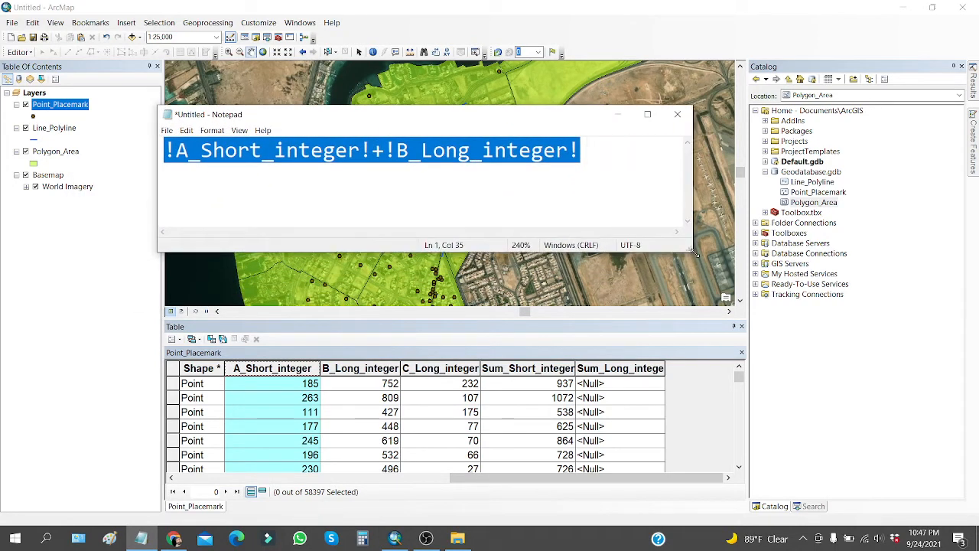
{"action": "left_click", "coordinate": [276, 153]}
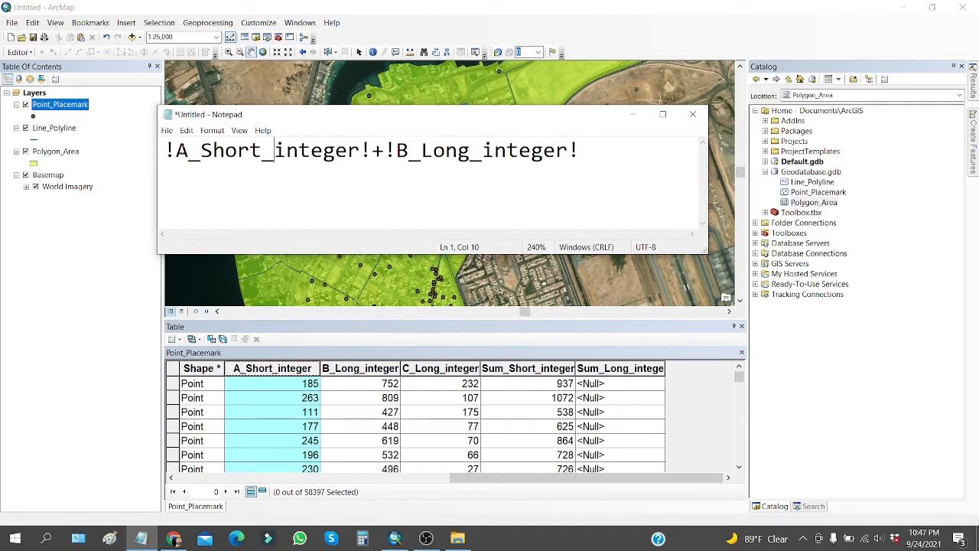
{"action": "left_click_drag", "start_coordinate": [177, 151], "coordinate": [359, 150]}
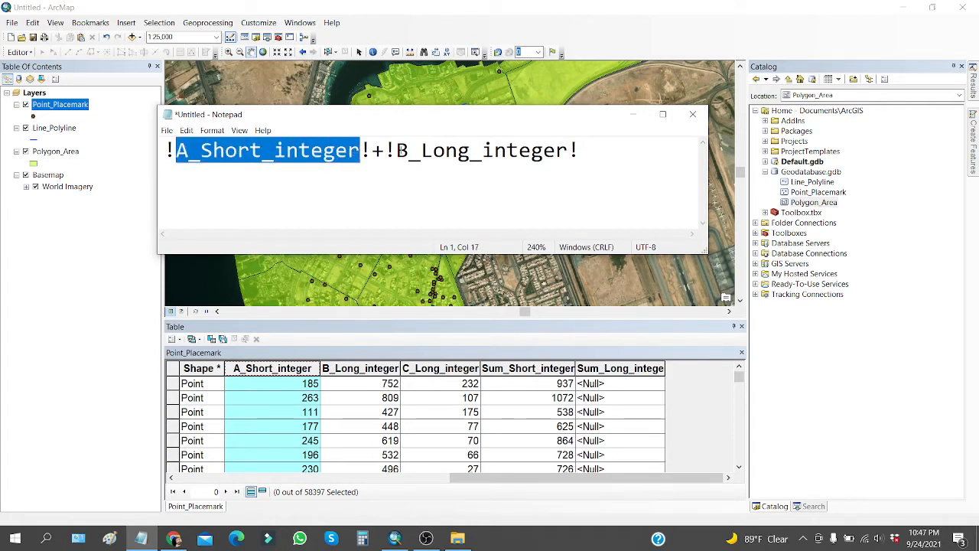
{"action": "left_click_drag", "start_coordinate": [397, 151], "coordinate": [571, 157]}
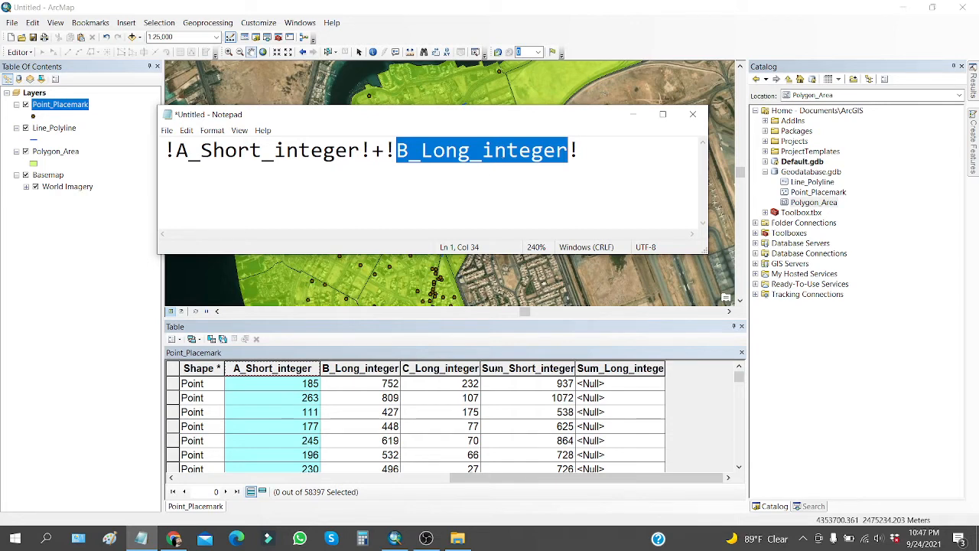
Highlight B_Long_integer and the two Sum fields in the table, and fit the Sum_Short_integer and Sum_Long_integer columns to their headings.
{"action": "left_click", "coordinate": [360, 368]}
{"action": "left_click", "coordinate": [361, 369]}
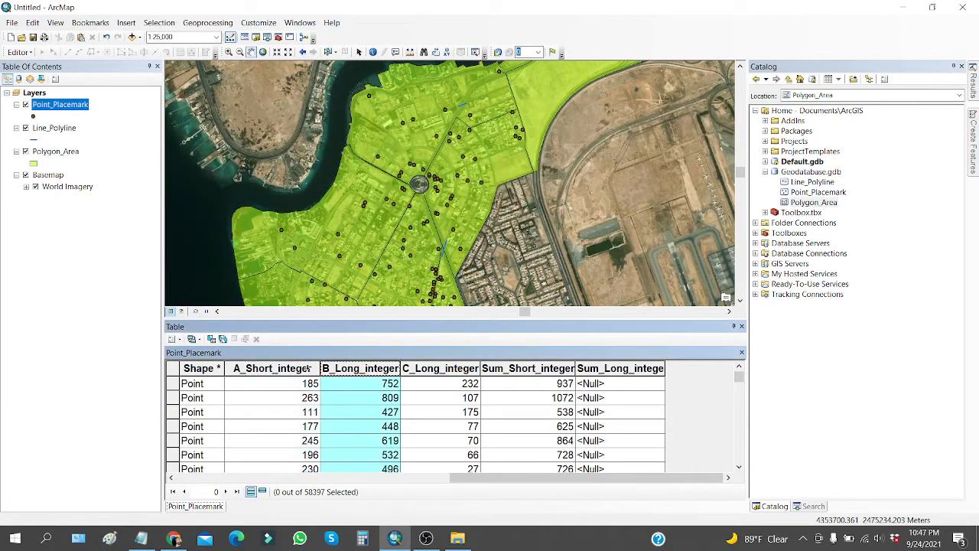
{"action": "left_click", "coordinate": [502, 368]}
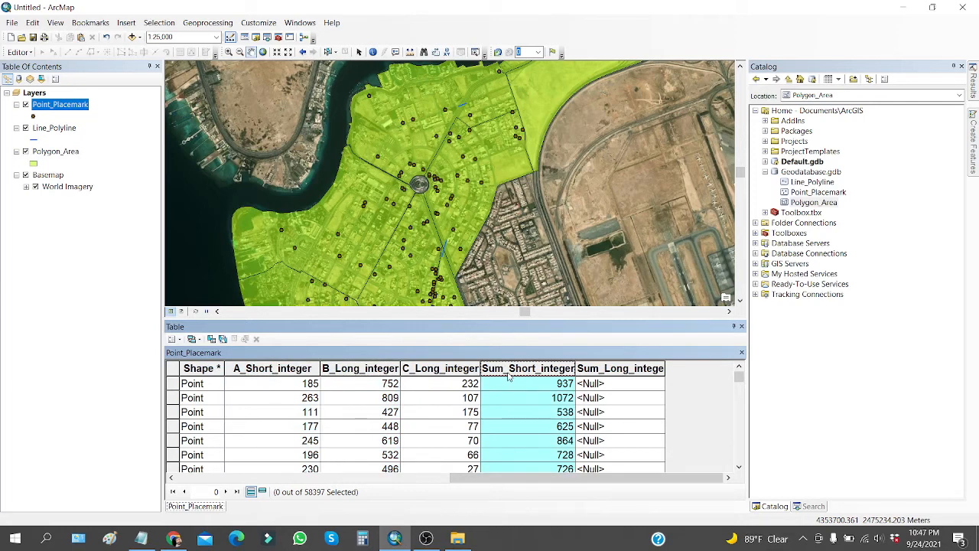
{"action": "double_click", "coordinate": [574, 368]}
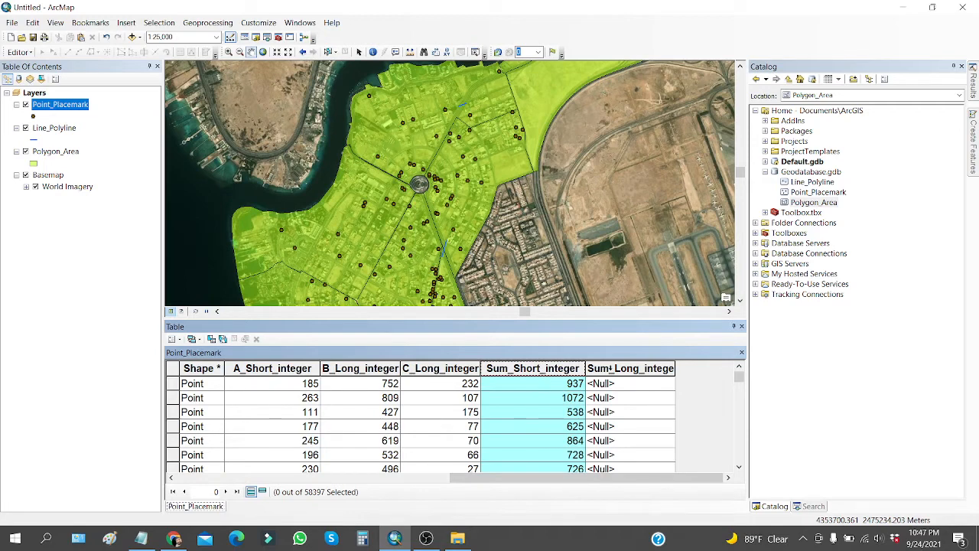
{"action": "left_click", "coordinate": [611, 368]}
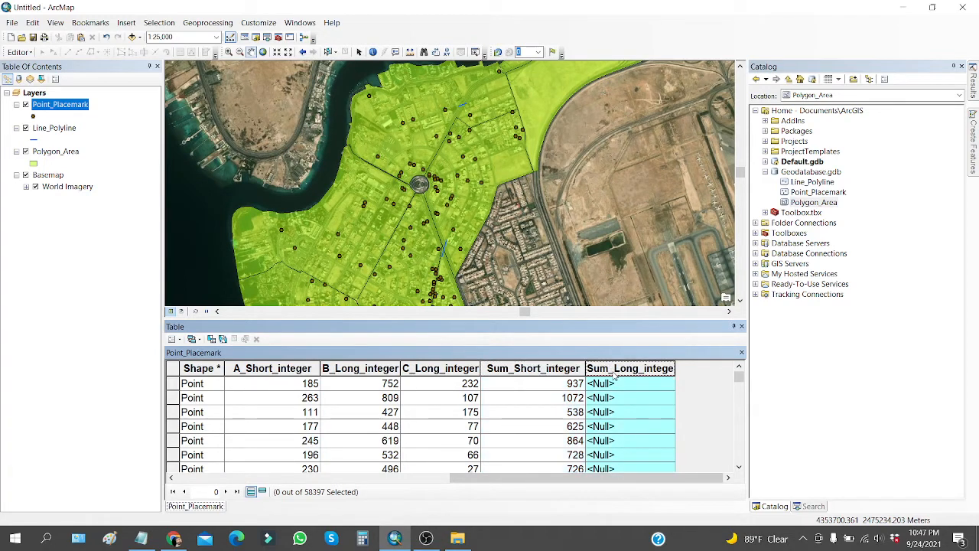
{"action": "double_click", "coordinate": [677, 371]}
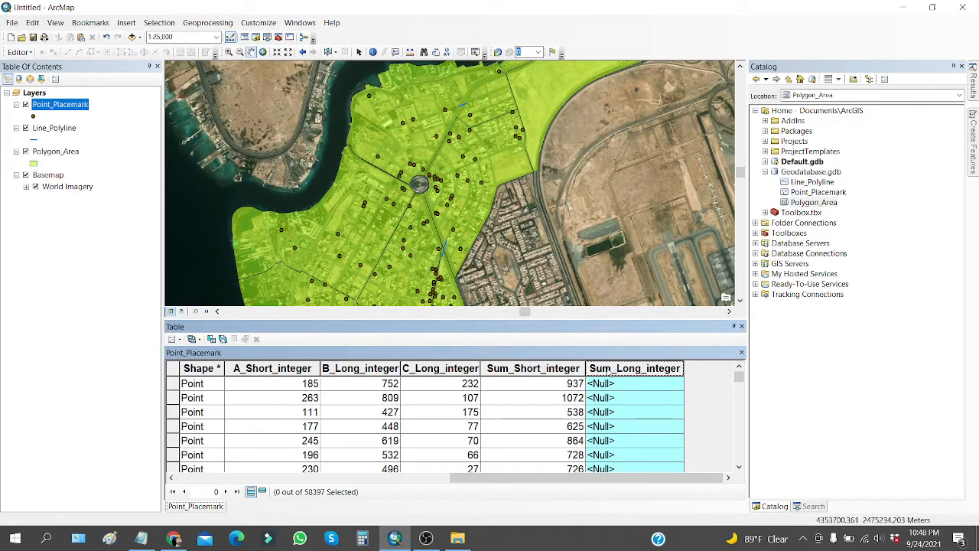
Copy the full expression !A_Short_integer!+!B_Long_integer! from Notepad again and return to the ArcMap table.
{"action": "key", "text": "alt+Tab"}
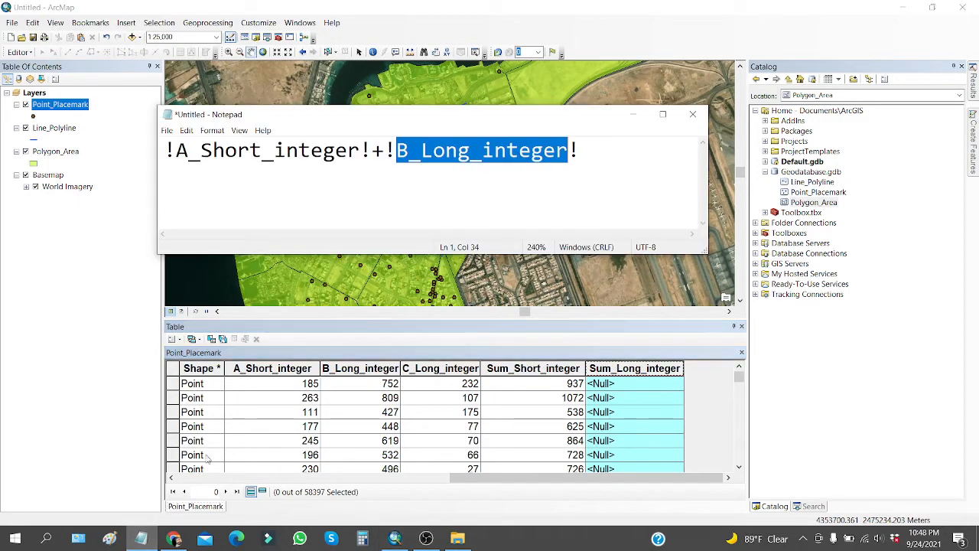
{"action": "left_click_drag", "start_coordinate": [165, 150], "coordinate": [591, 149]}
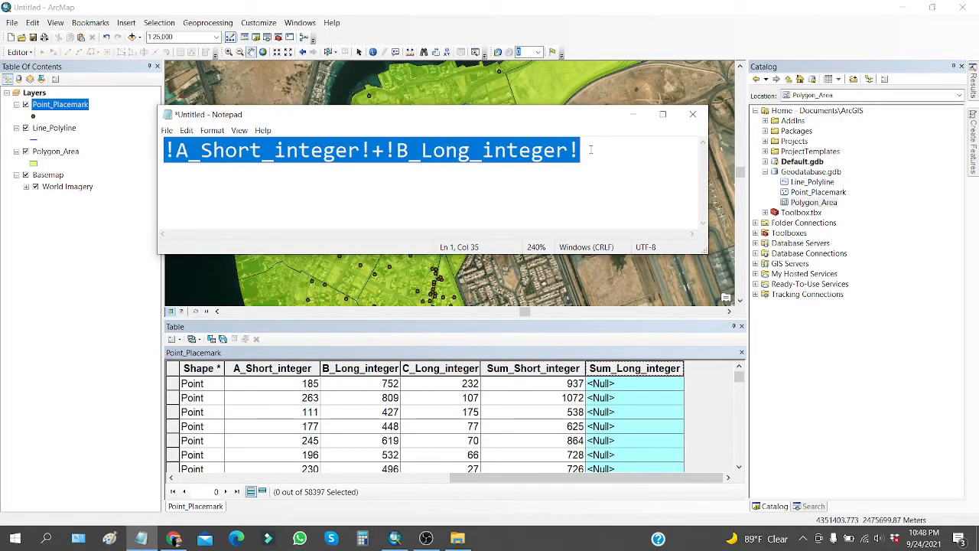
{"action": "right_click", "coordinate": [503, 150]}
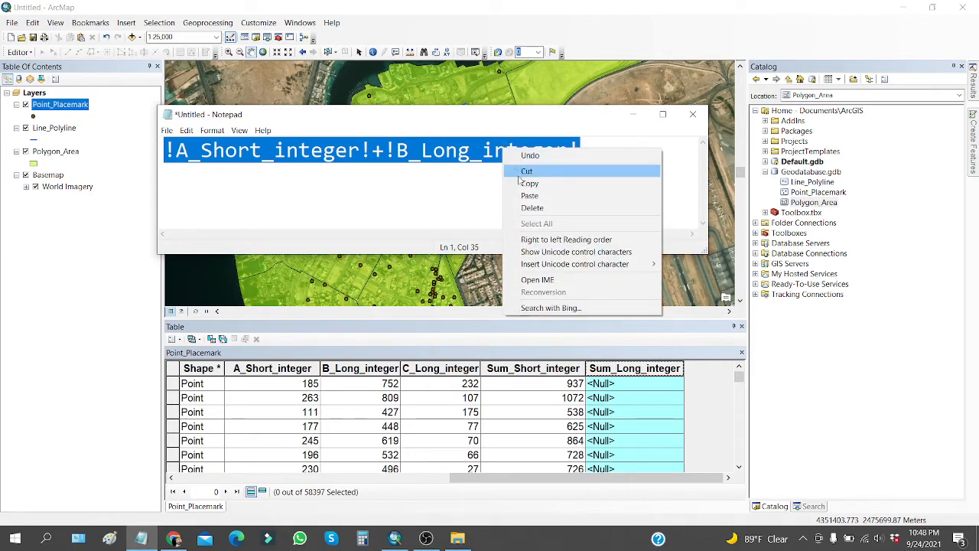
{"action": "left_click", "coordinate": [528, 183]}
{"action": "left_click", "coordinate": [633, 114]}
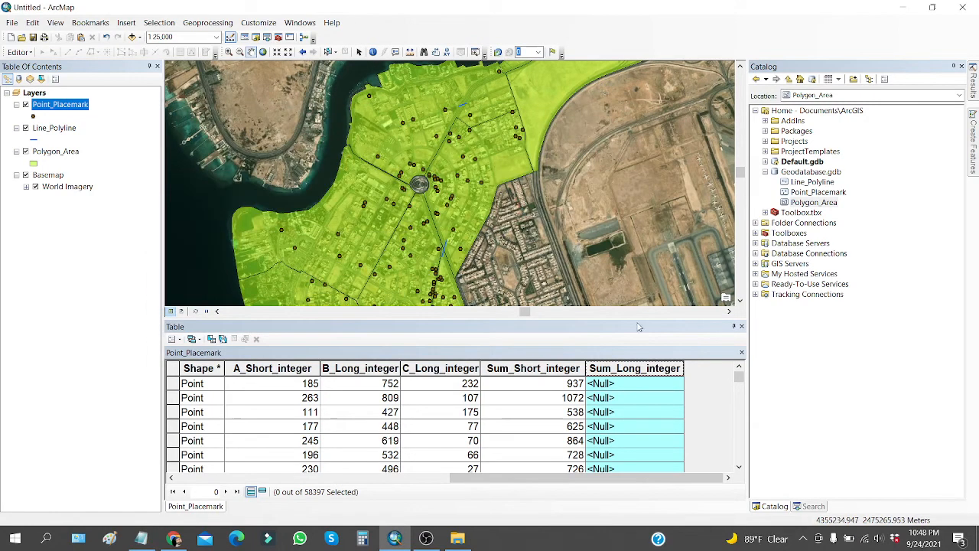
Calculate the Sum_Long_integer field with the Field Calculator, using the Python expression !A_Short_integer!+!B_Long_integer!
{"action": "right_click", "coordinate": [629, 370]}
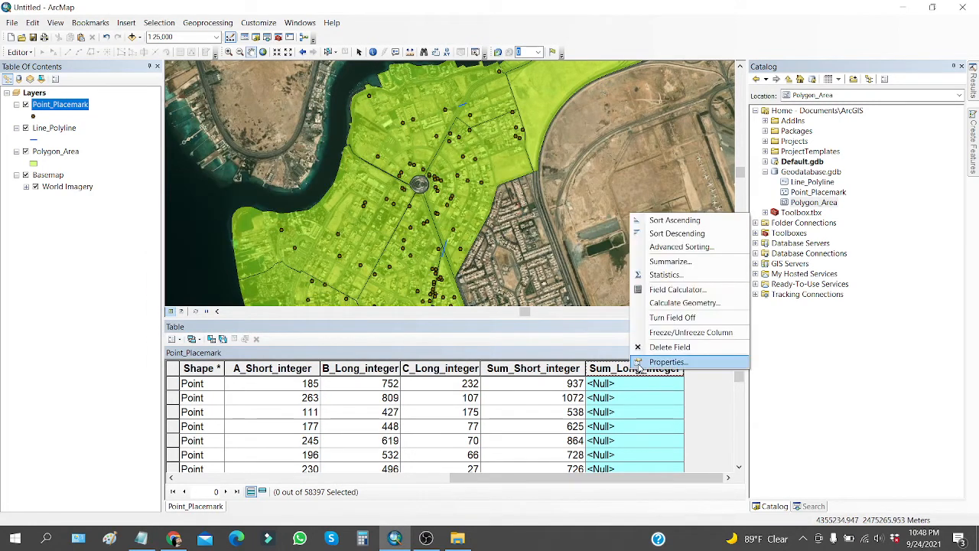
{"action": "left_click", "coordinate": [667, 291]}
{"action": "left_click_drag", "start_coordinate": [547, 107], "coordinate": [476, 86]}
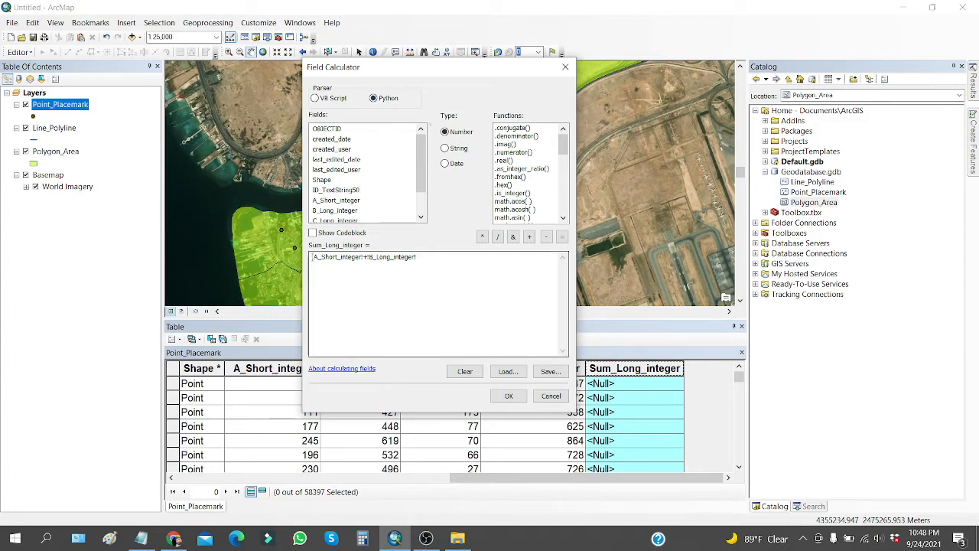
{"action": "left_click_drag", "start_coordinate": [312, 257], "coordinate": [437, 259]}
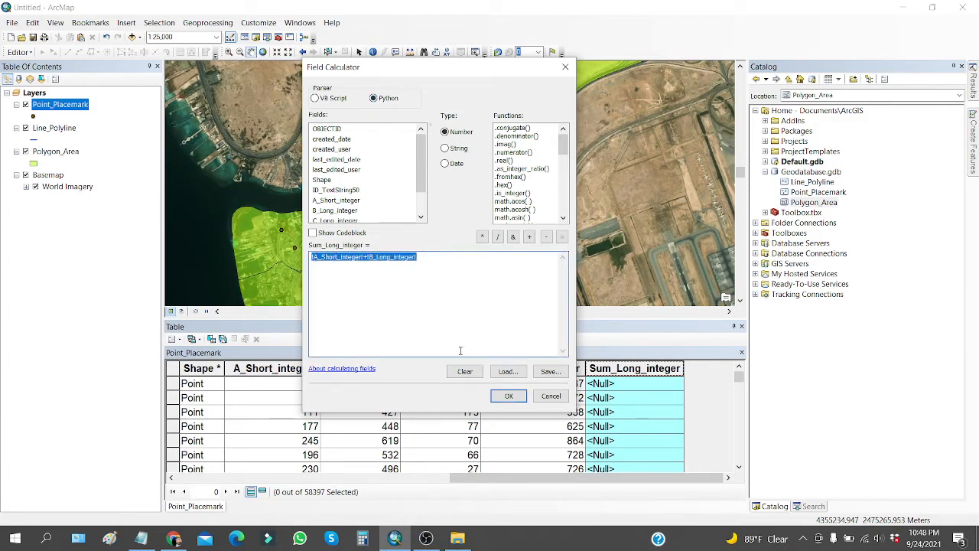
{"action": "left_click", "coordinate": [498, 400]}
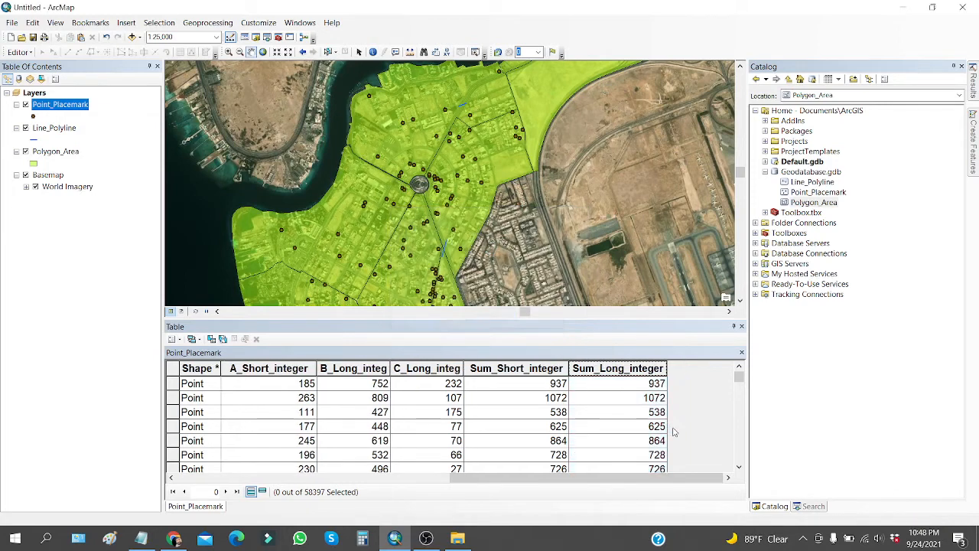
Highlight Sum_Long_integer, A_Short_integer and B_Long_integer in turn to compare their values, and close the Point_Placemark table.
{"action": "left_click", "coordinate": [618, 368]}
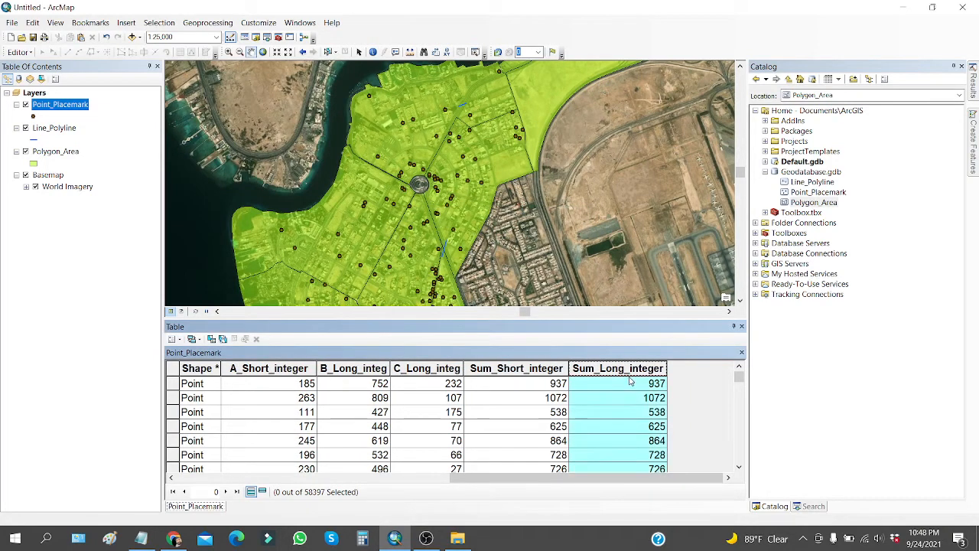
{"action": "left_click", "coordinate": [280, 368]}
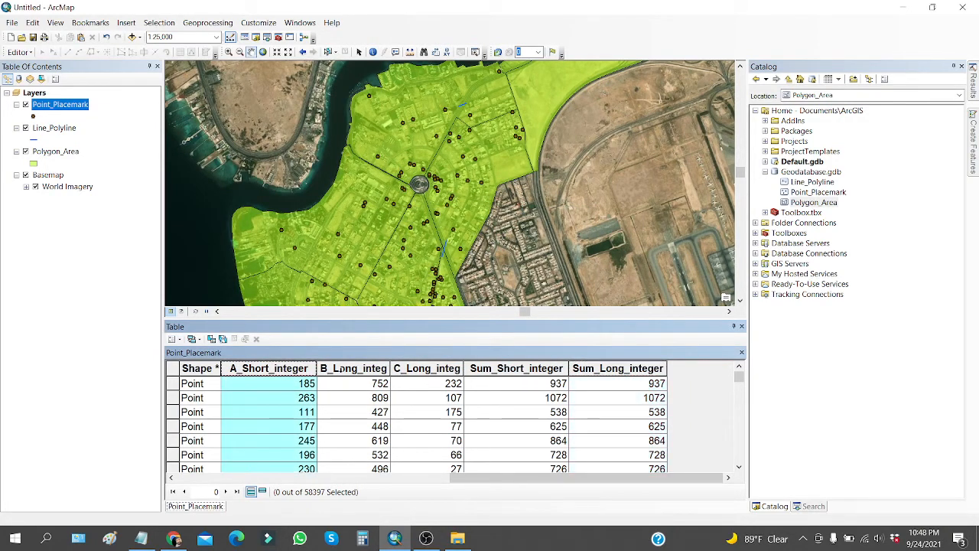
{"action": "left_click", "coordinate": [342, 368]}
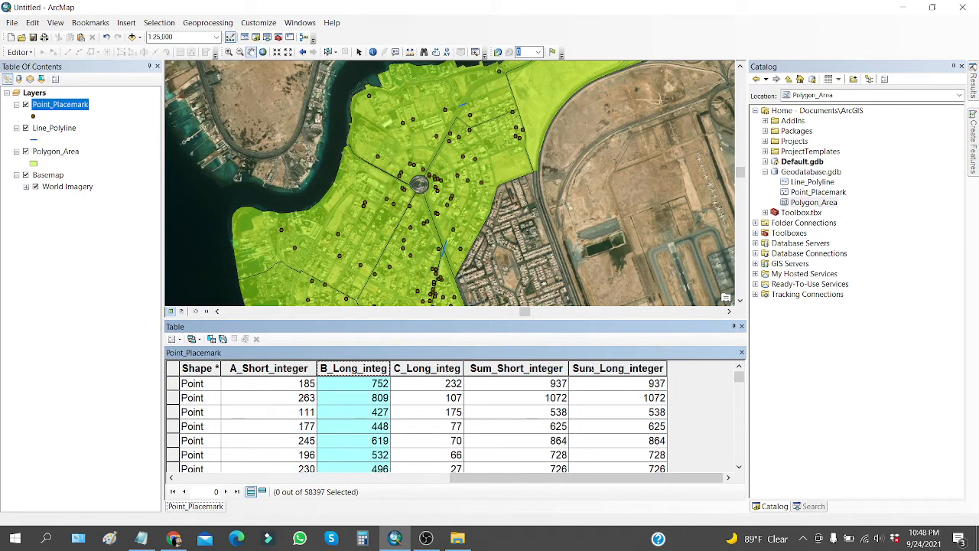
{"action": "left_click", "coordinate": [595, 370]}
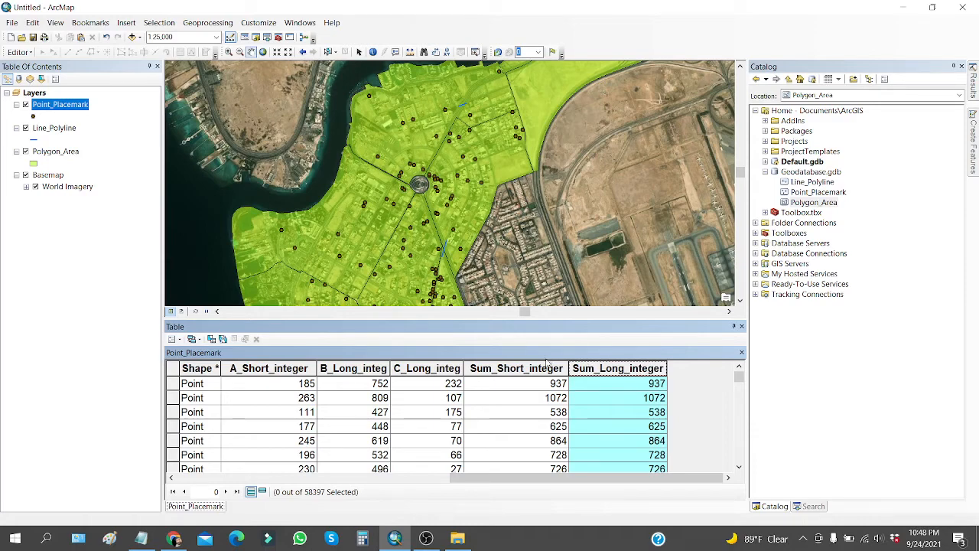
{"action": "left_click", "coordinate": [741, 327]}
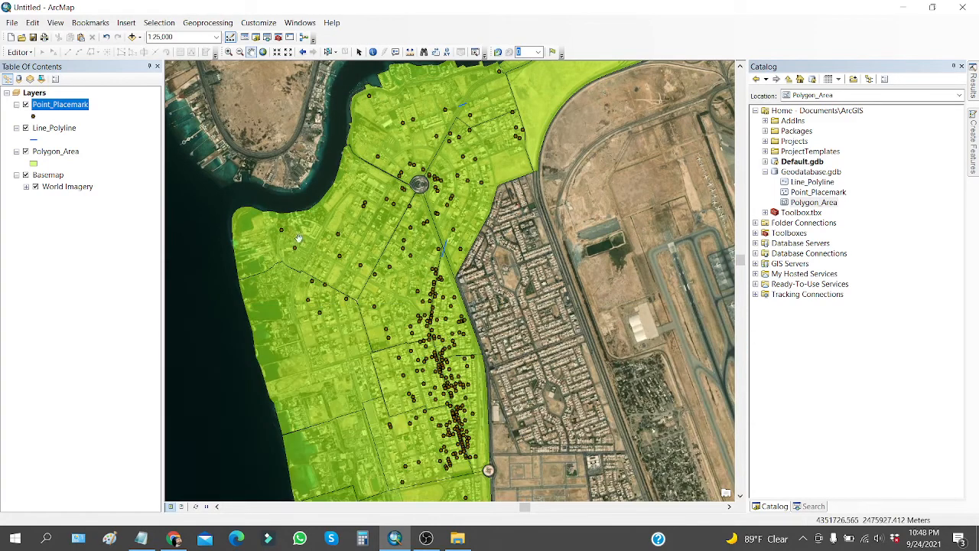
Open the attribute table of the Line_Polyline layer and enlarge its text with the integer fields in view.
{"action": "left_click", "coordinate": [65, 132]}
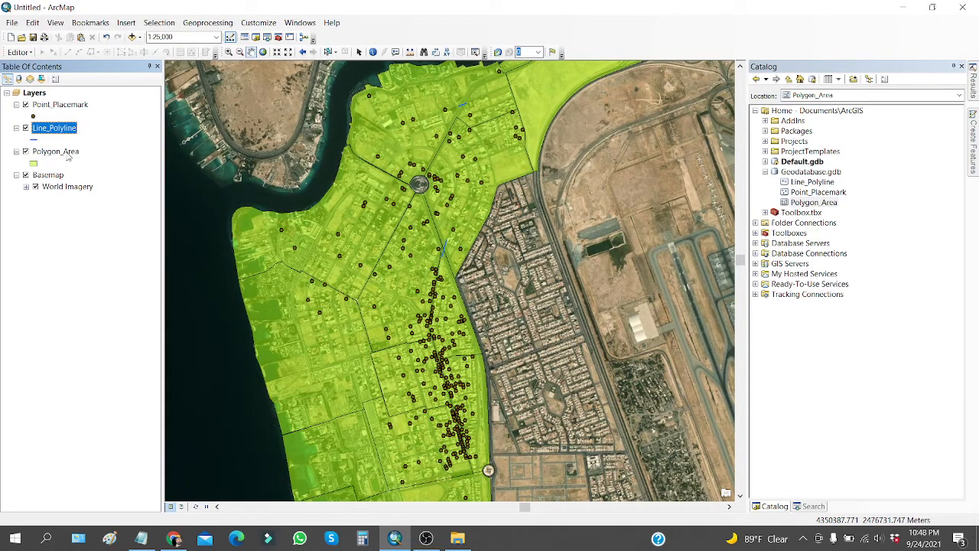
{"action": "right_click", "coordinate": [69, 133]}
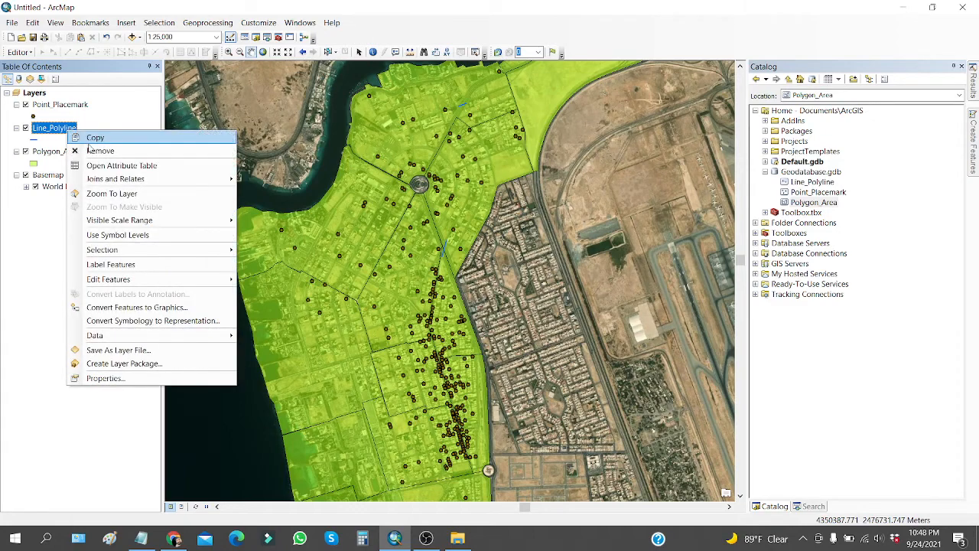
{"action": "left_click", "coordinate": [114, 164]}
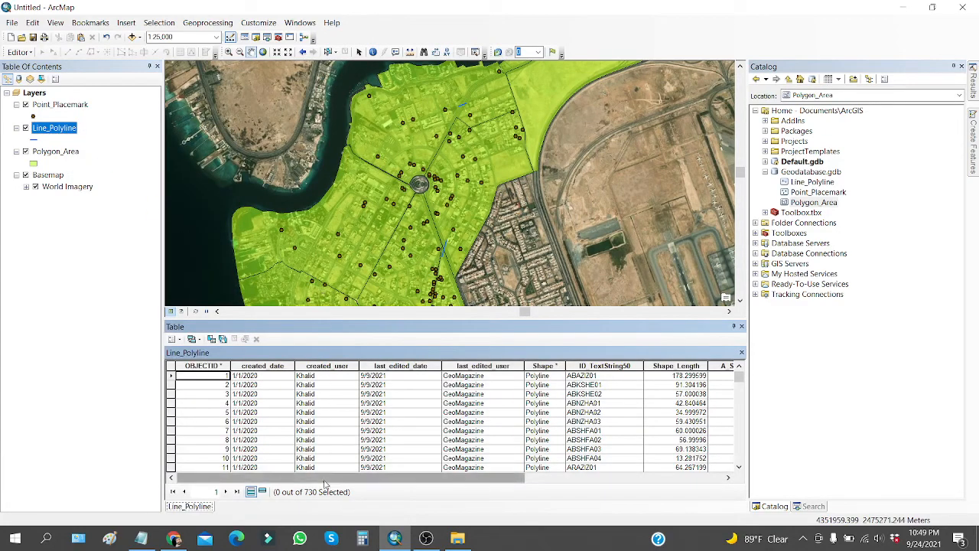
{"action": "left_click_drag", "start_coordinate": [327, 479], "coordinate": [589, 484]}
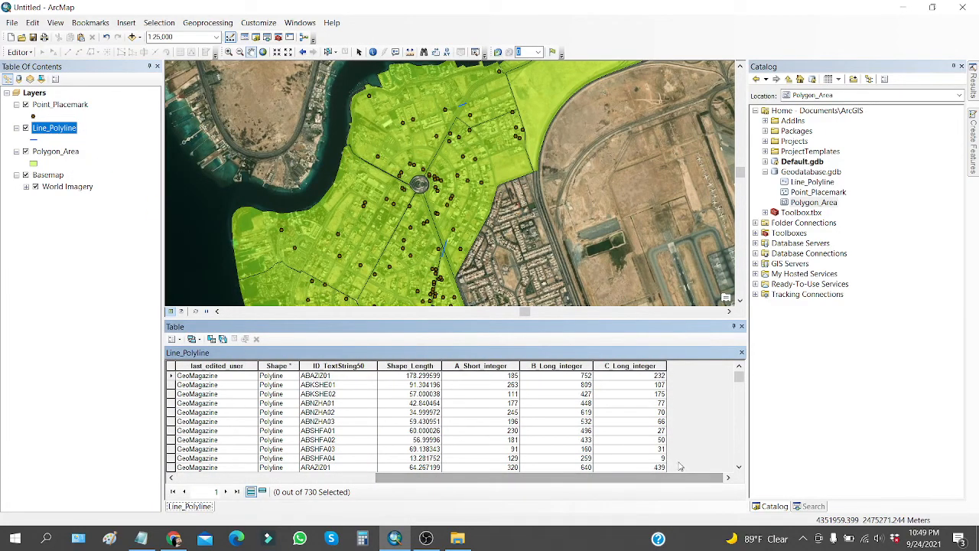
{"action": "scroll", "coordinate": [679, 464], "scroll_direction": "up", "scroll_amount": 3}
{"action": "left_click_drag", "start_coordinate": [517, 480], "coordinate": [553, 481]}
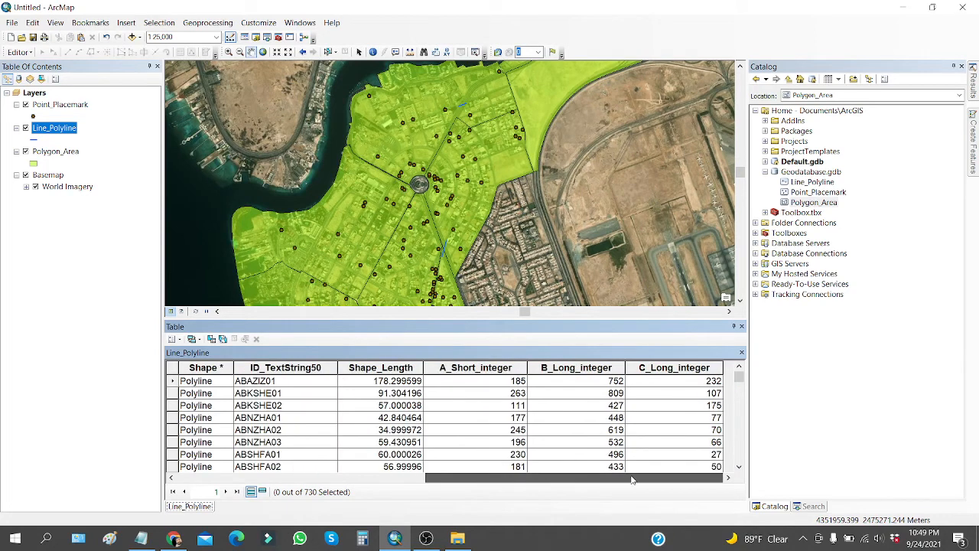
{"action": "scroll", "coordinate": [533, 456], "scroll_direction": "up", "scroll_amount": 2}
{"action": "left_click_drag", "start_coordinate": [485, 475], "coordinate": [534, 478]}
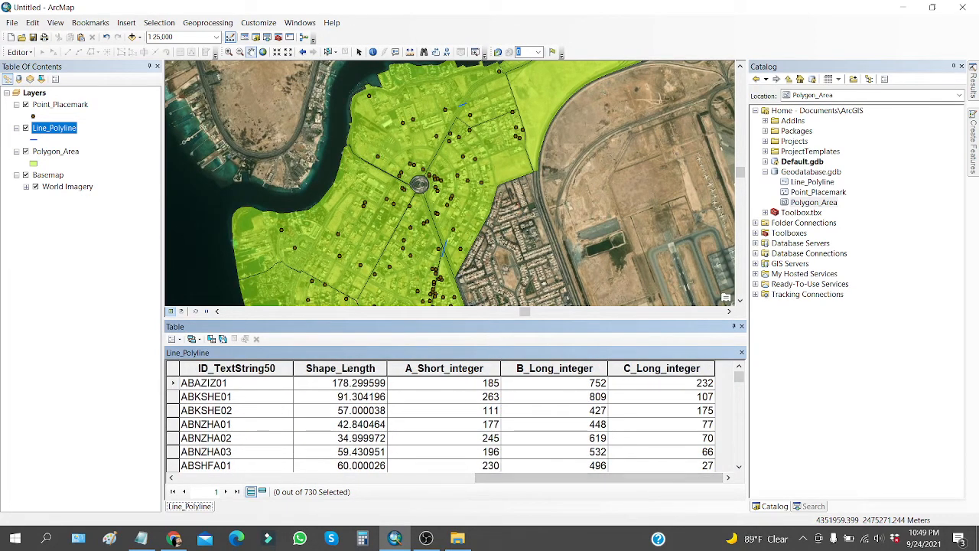
Highlight the Shape_Length, A_Short_integer and B_Long_integer columns one after another to review the Line_Polyline fields.
{"action": "left_click", "coordinate": [342, 369]}
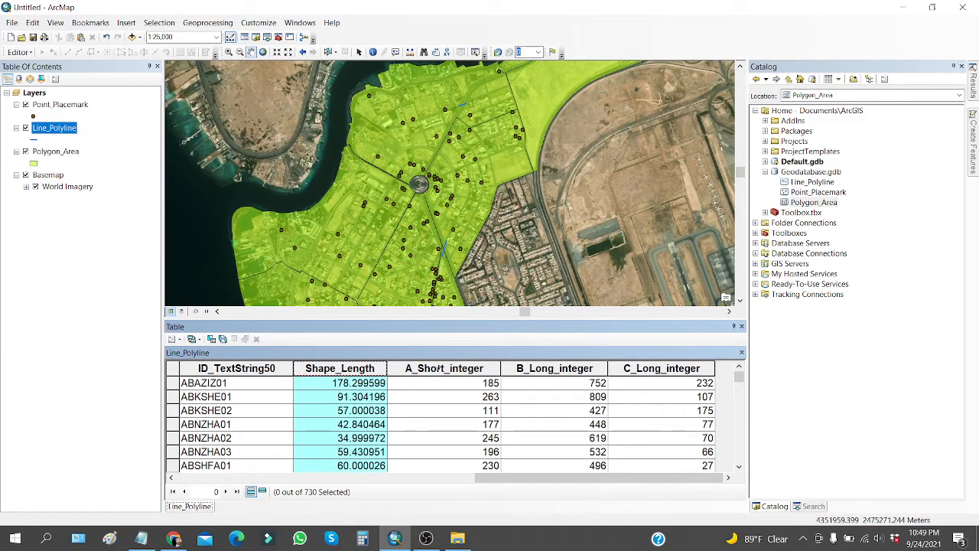
{"action": "left_click", "coordinate": [442, 369]}
{"action": "left_click", "coordinate": [546, 369]}
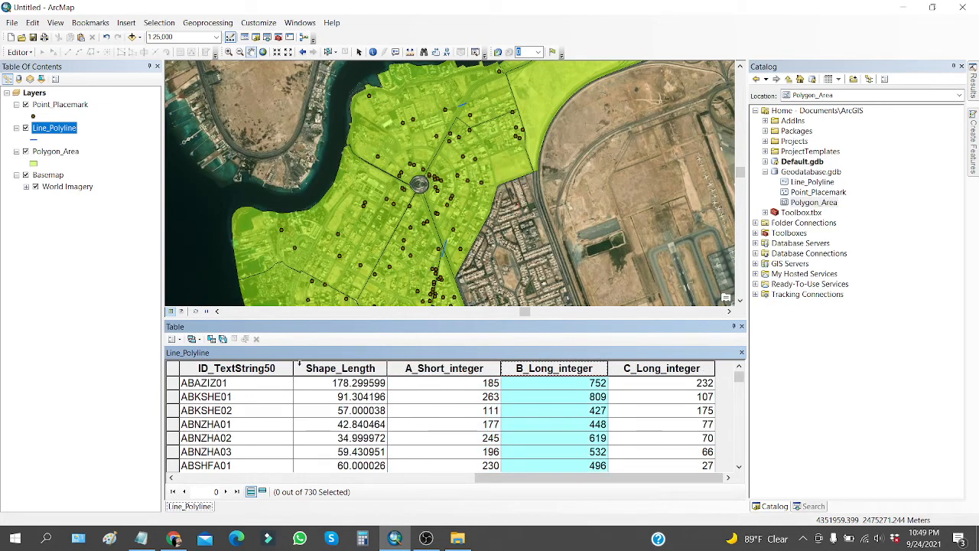
Add a Short Integer field named Sum to the Line_Polyline table, with NULL values allowed.
{"action": "left_click", "coordinate": [195, 340]}
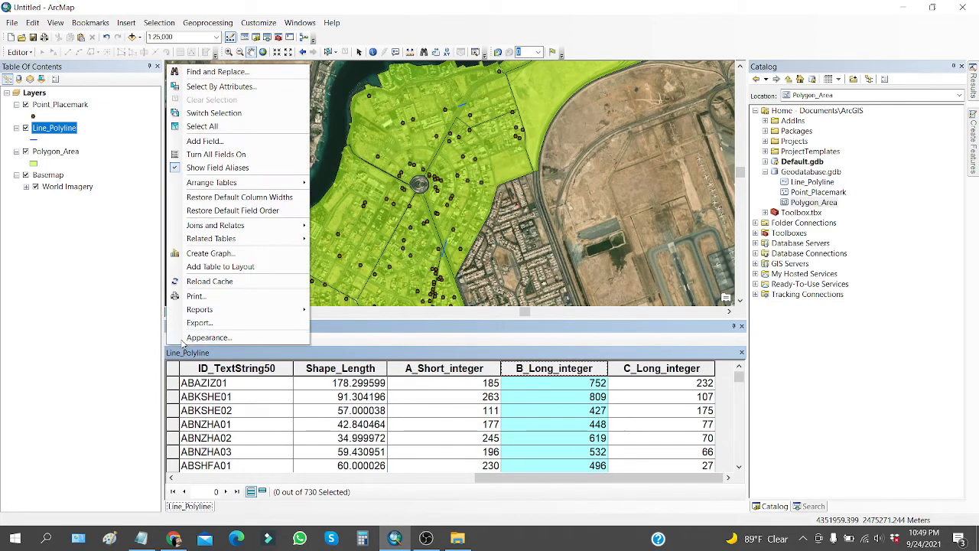
{"action": "left_click", "coordinate": [204, 142]}
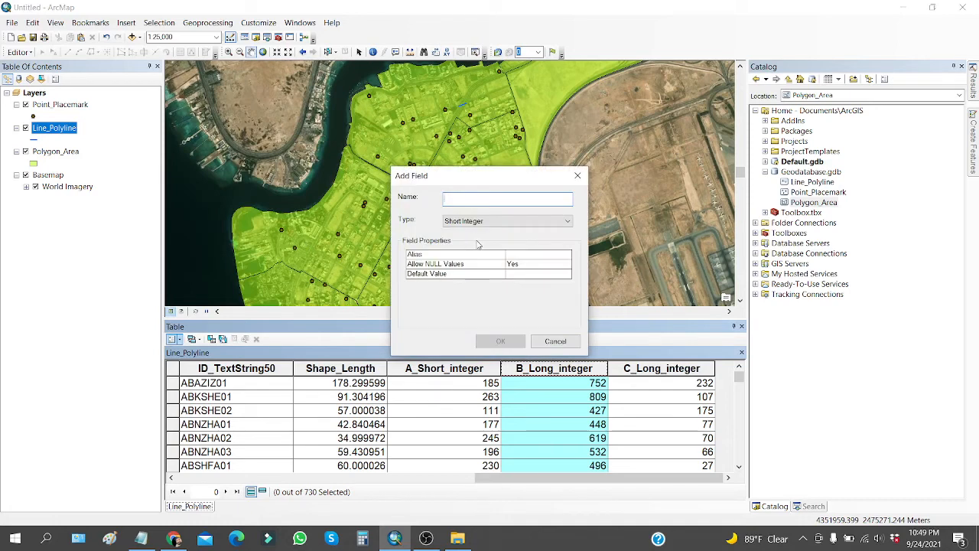
{"action": "type", "text": "Sum"}
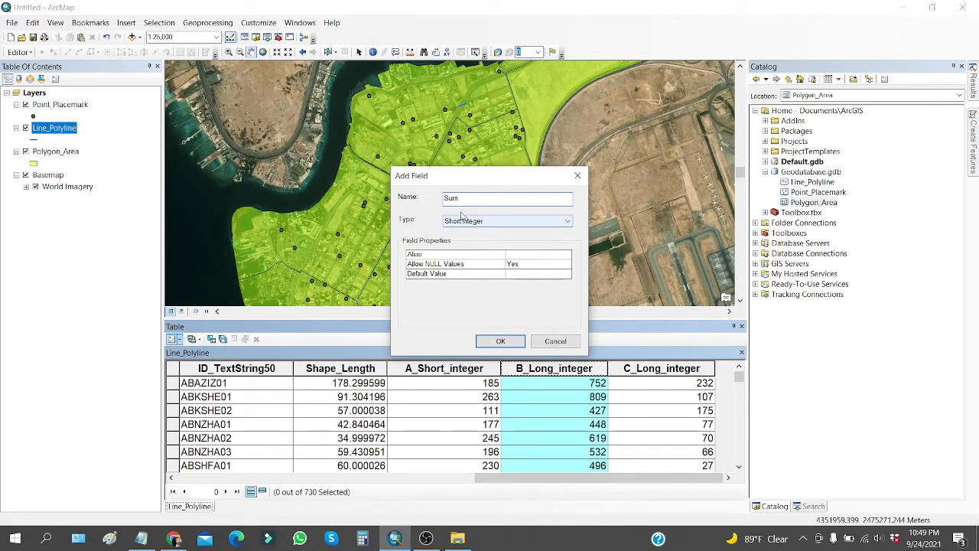
{"action": "left_click_drag", "start_coordinate": [460, 198], "coordinate": [417, 201]}
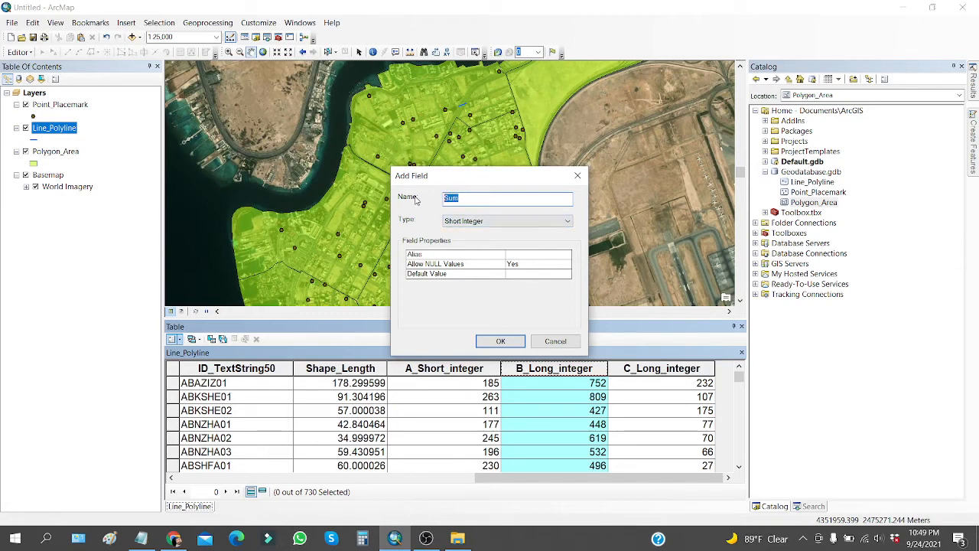
{"action": "left_click", "coordinate": [519, 263]}
{"action": "left_click", "coordinate": [500, 341]}
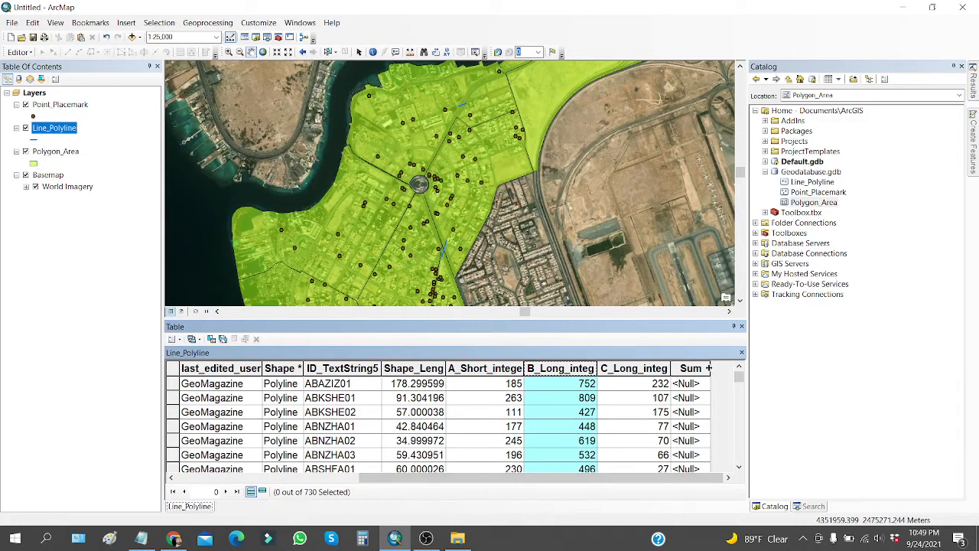
Widen the Sum, A_Short_integer and B_Long_integer columns to fit their headings, and highlight A_Short_integer.
{"action": "left_click_drag", "start_coordinate": [711, 371], "coordinate": [726, 369]}
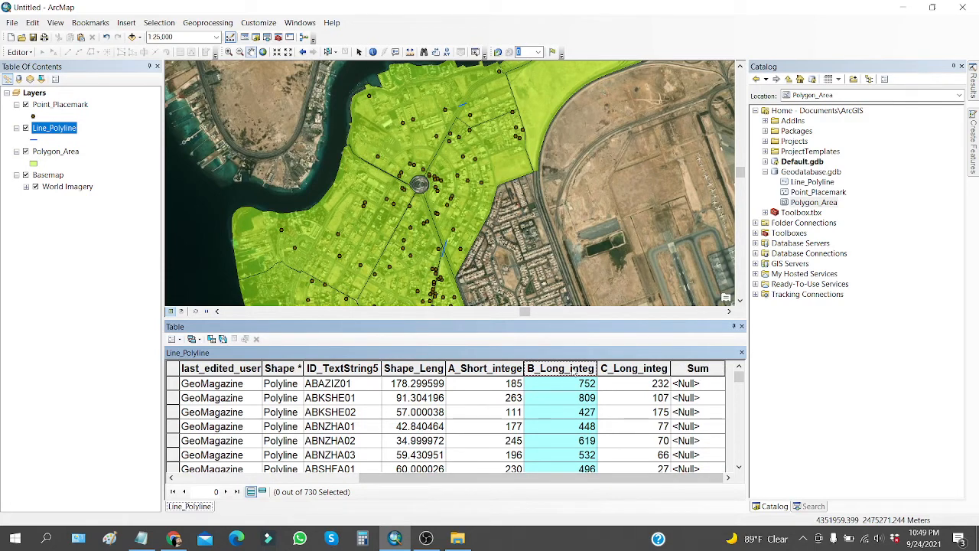
{"action": "left_click_drag", "start_coordinate": [524, 370], "coordinate": [541, 371]}
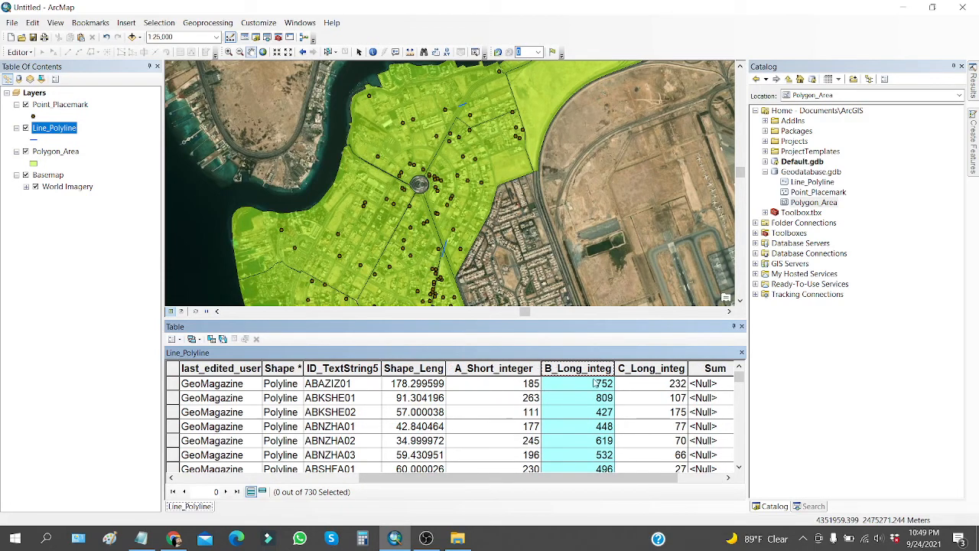
{"action": "left_click_drag", "start_coordinate": [614, 368], "coordinate": [624, 369]}
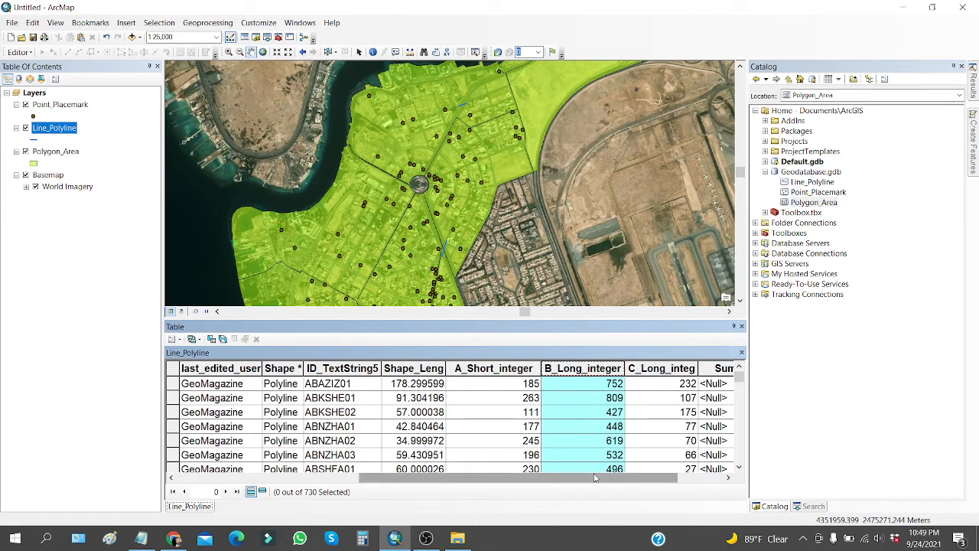
{"action": "left_click_drag", "start_coordinate": [595, 477], "coordinate": [641, 478]}
{"action": "left_click", "coordinate": [411, 370]}
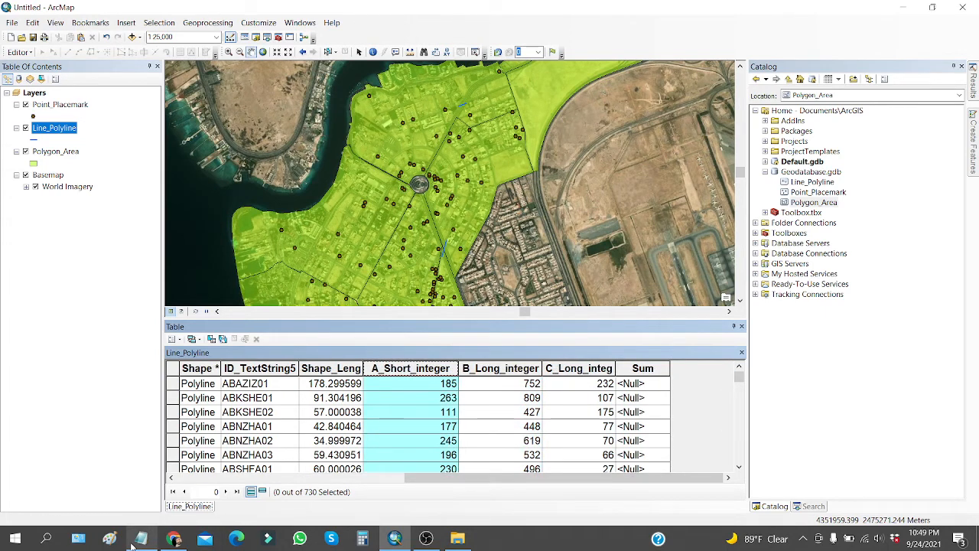
Switch to Notepad, copy the full expression !A_Short_integer!+!B_Long_integer!, and return to the ArcMap table.
{"action": "left_click", "coordinate": [141, 539]}
{"action": "left_click", "coordinate": [176, 151]}
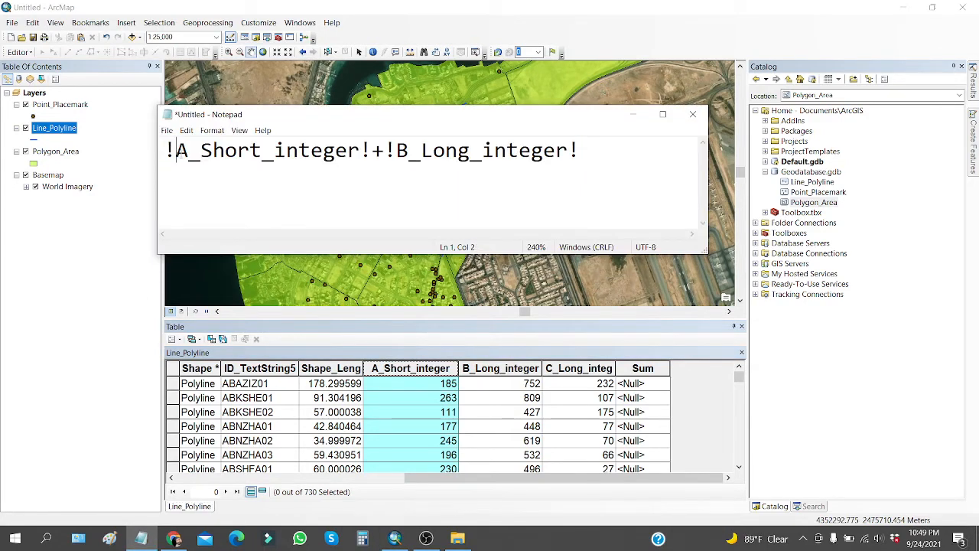
{"action": "left_click_drag", "start_coordinate": [165, 151], "coordinate": [581, 151]}
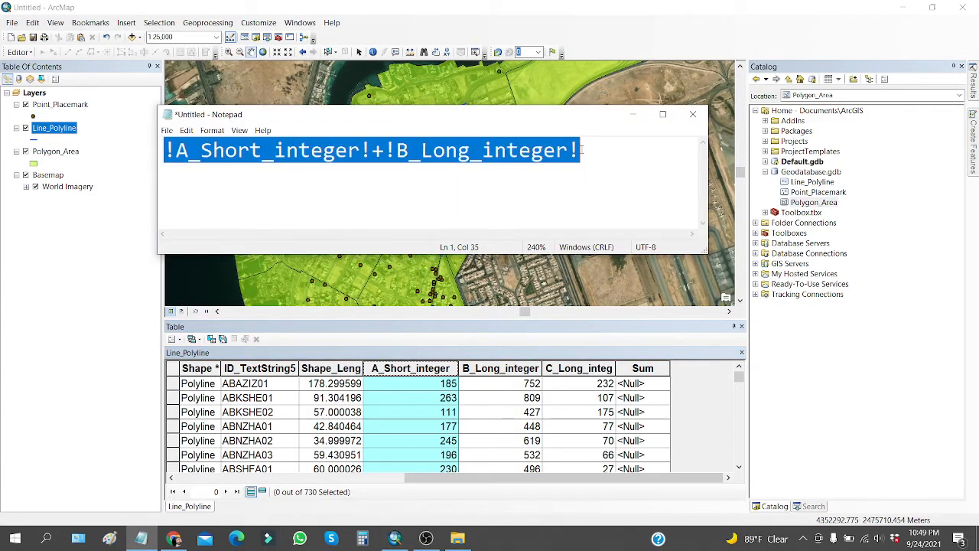
{"action": "right_click", "coordinate": [441, 151]}
{"action": "left_click", "coordinate": [459, 188]}
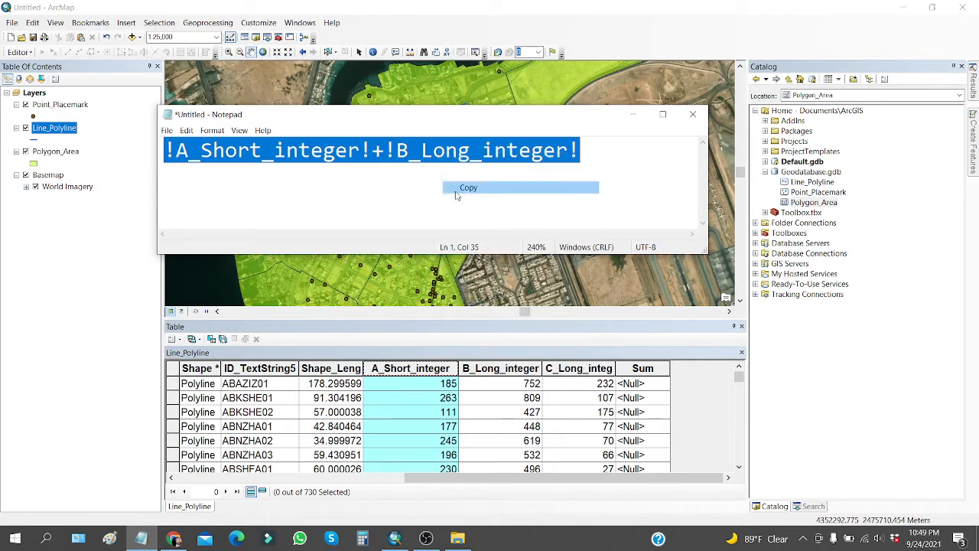
{"action": "left_click", "coordinate": [633, 114]}
Calculate the Sum field with the Field Calculator, using the Python parser and the copied expression !A_Short_integer!+!B_Long_integer!
{"action": "left_click", "coordinate": [650, 370]}
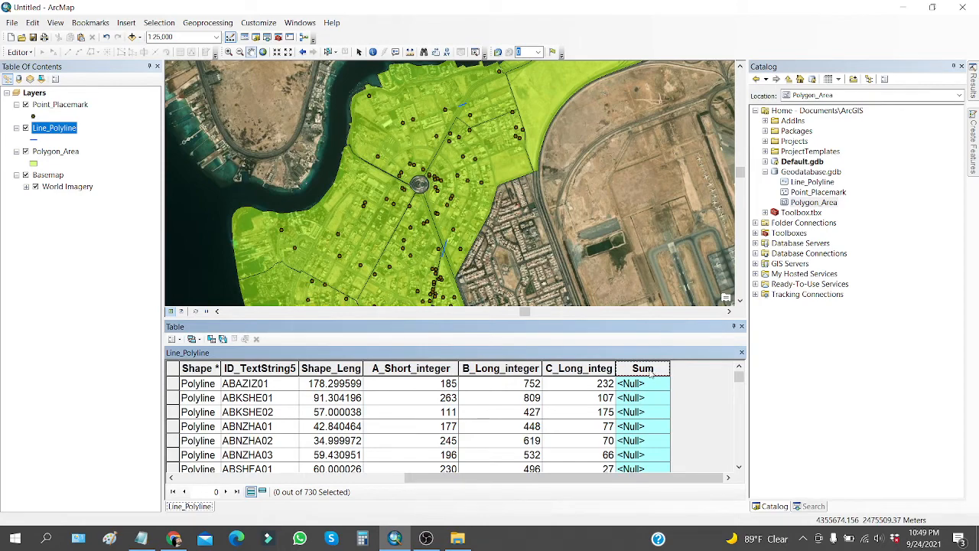
{"action": "right_click", "coordinate": [650, 370]}
{"action": "left_click", "coordinate": [683, 293]}
{"action": "left_click_drag", "start_coordinate": [479, 99], "coordinate": [396, 114]}
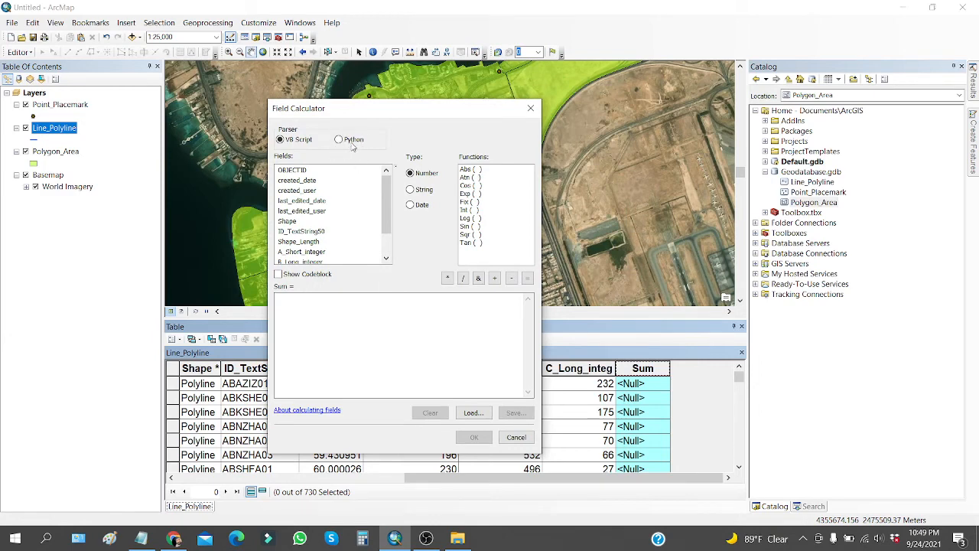
{"action": "left_click", "coordinate": [339, 142]}
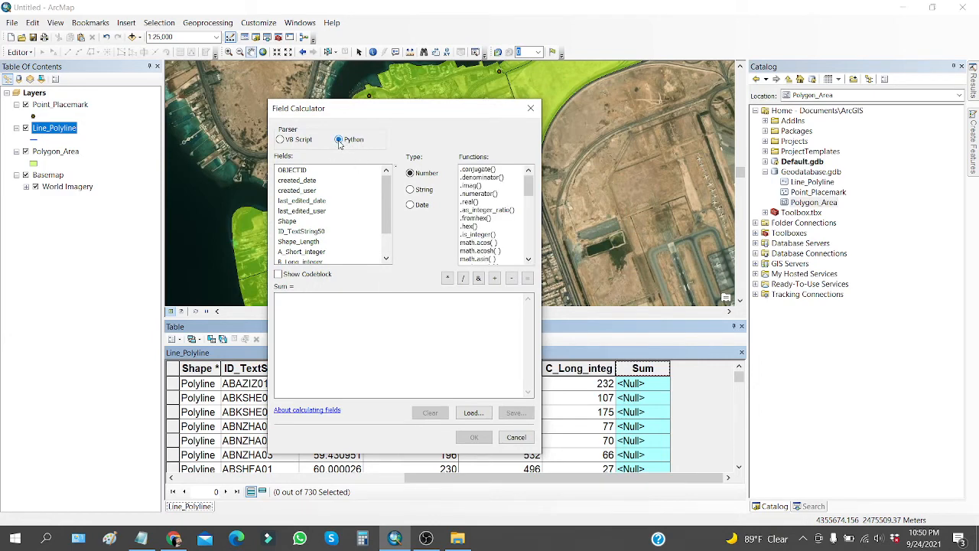
{"action": "right_click", "coordinate": [312, 307]}
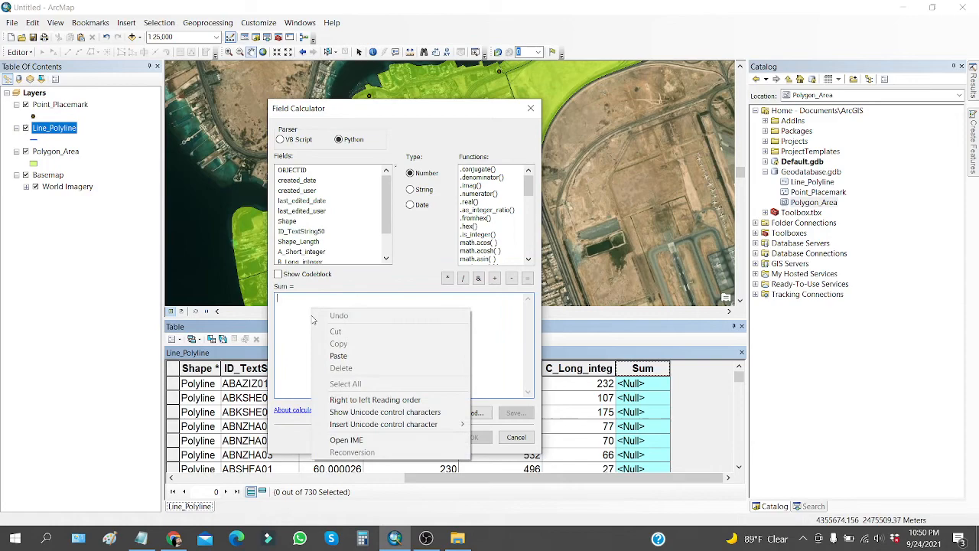
{"action": "left_click", "coordinate": [337, 355]}
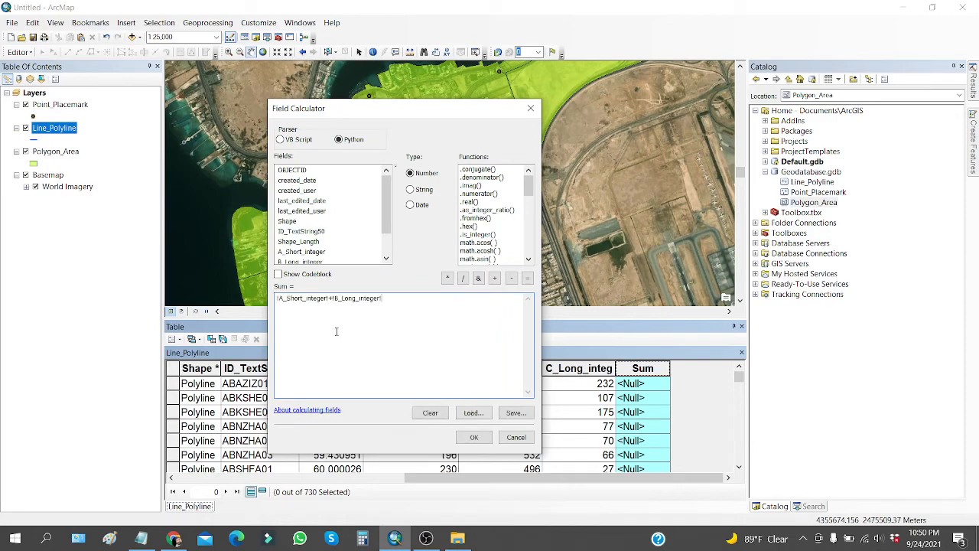
{"action": "left_click", "coordinate": [472, 437]}
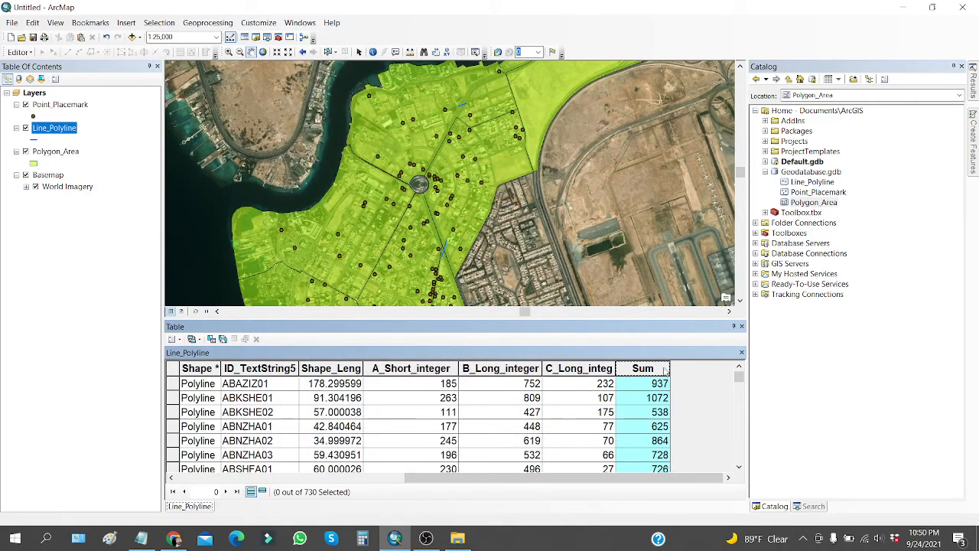
Widen the Sum column slightly and highlight A_Short_integer and B_Long_integer in turn to check the calculated values.
{"action": "left_click_drag", "start_coordinate": [670, 369], "coordinate": [677, 368]}
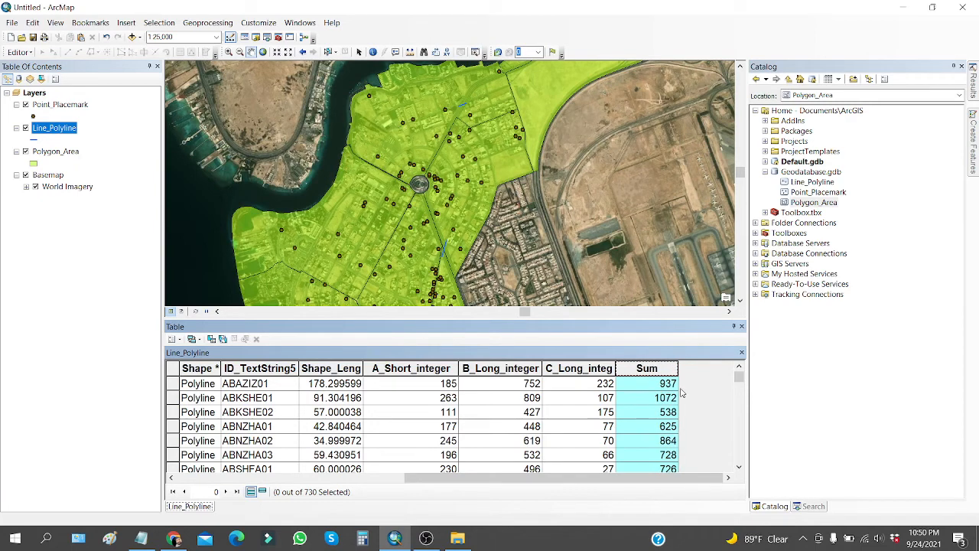
{"action": "left_click", "coordinate": [435, 369]}
{"action": "left_click", "coordinate": [496, 369]}
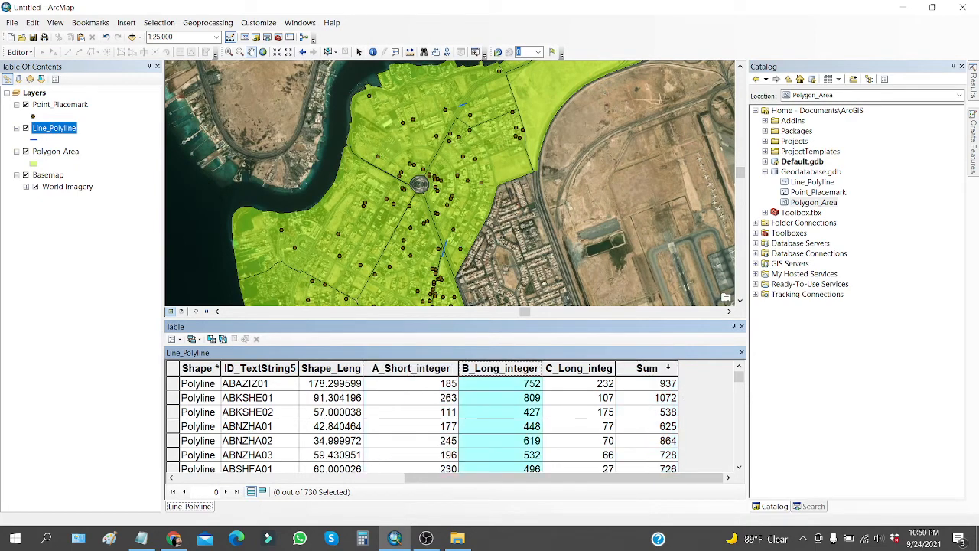